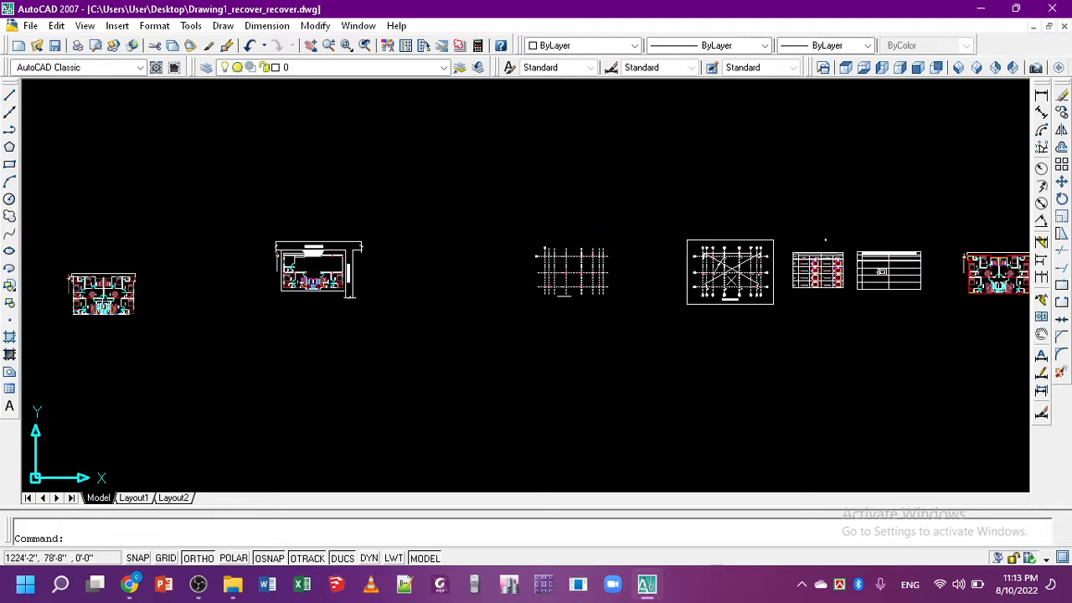
# - Examine the floor plan's bed layouts and the kitchen's stove and sink up close
pyautogui.scroll(-3, 778, 307)
pyautogui.scroll(2, 790, 309)
pyautogui.scroll(10, 533, 352)
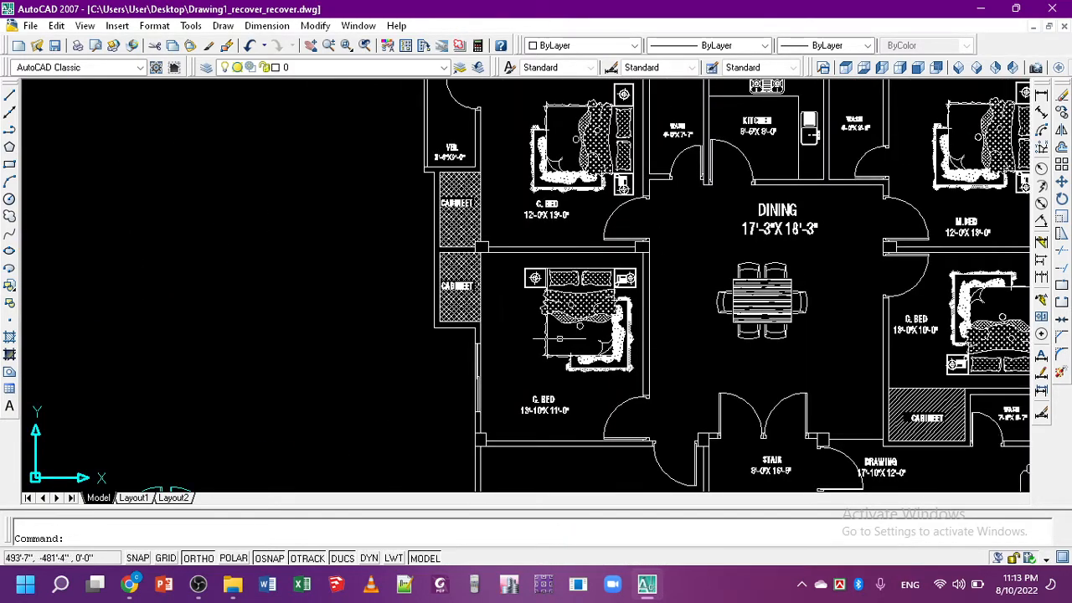
pyautogui.scroll(5, 559, 338)
pyautogui.scroll(-3, 620, 318)
pyautogui.scroll(1, 670, 289)
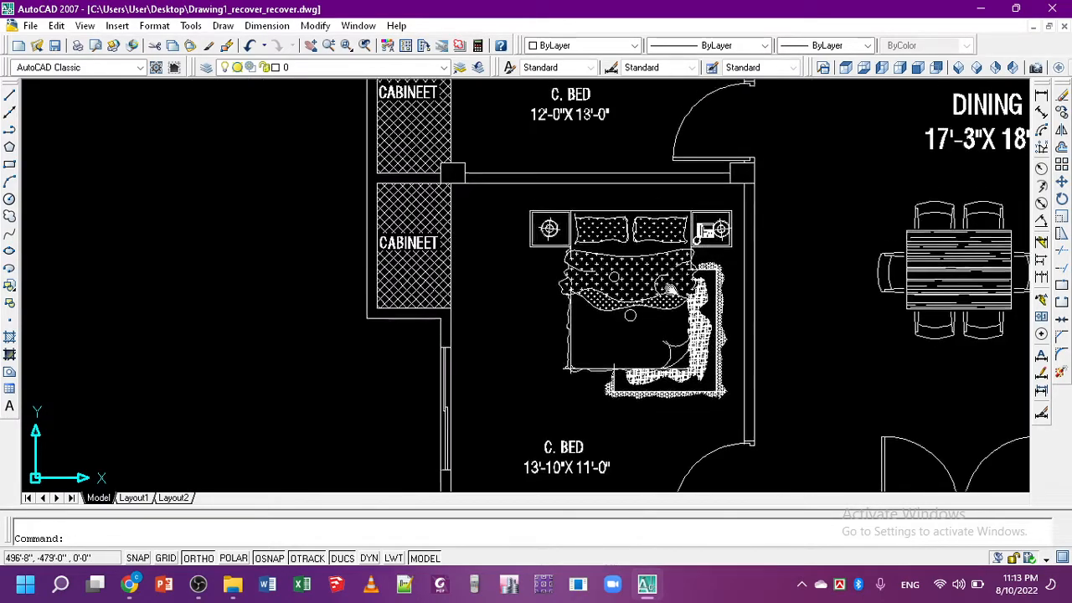
pyautogui.moveTo(670, 289); pyautogui.dragTo(573, 602, button='middle')
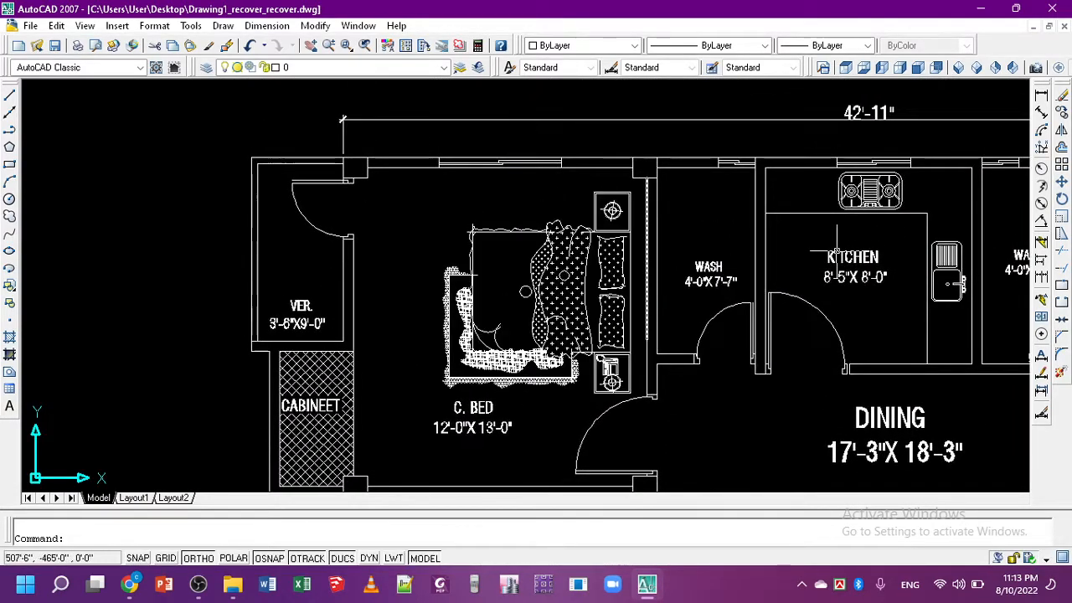
pyautogui.scroll(-2, 285, 352)
pyautogui.scroll(5, 557, 256)
pyautogui.moveTo(902, 266); pyautogui.dragTo(784, 307, button='middle')
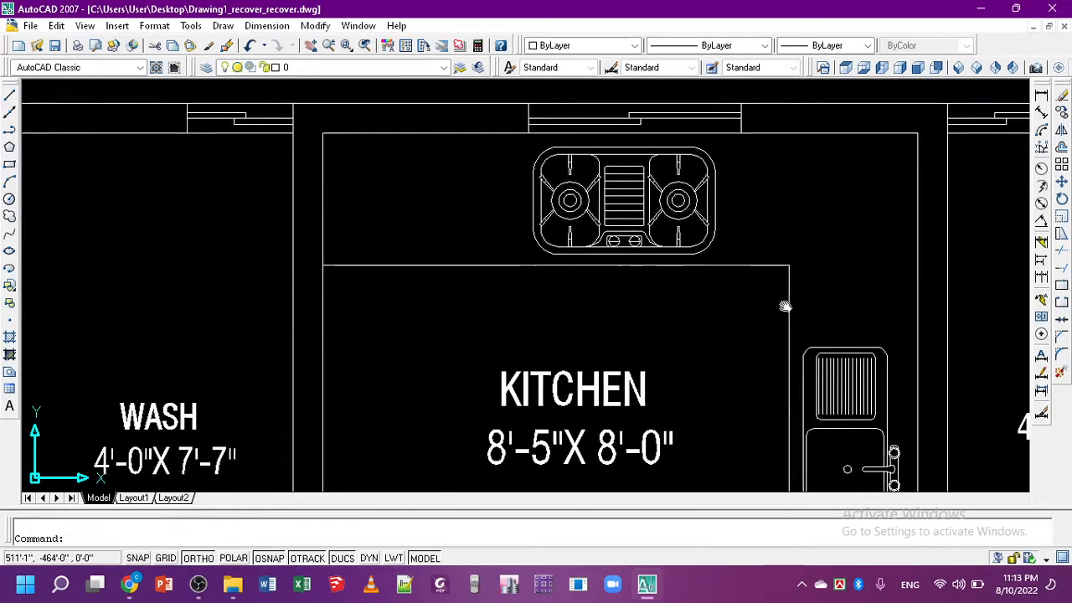
pyautogui.moveTo(751, 236); pyautogui.dragTo(550, 193, button='middle')
pyautogui.moveTo(682, 467); pyautogui.dragTo(642, 400, button='middle')
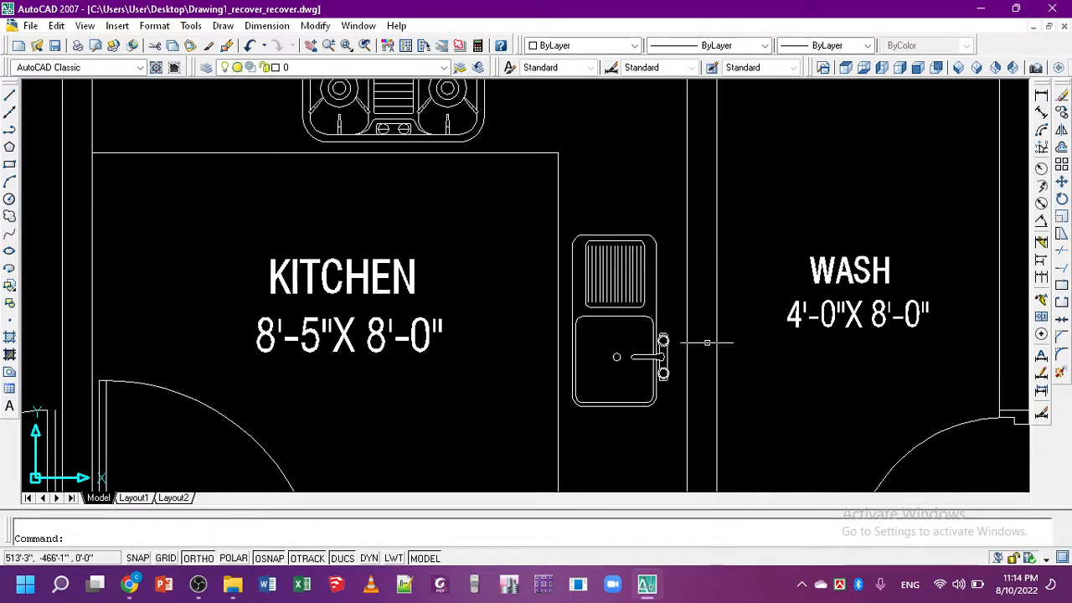
# - Examine the wash room, master bedroom and verandah, and the drawing room's sofas, table and potted plant
pyautogui.scroll(-2, 707, 342)
pyautogui.moveTo(910, 382); pyautogui.dragTo(589, 335, button='middle')
pyautogui.scroll(-2, 589, 335)
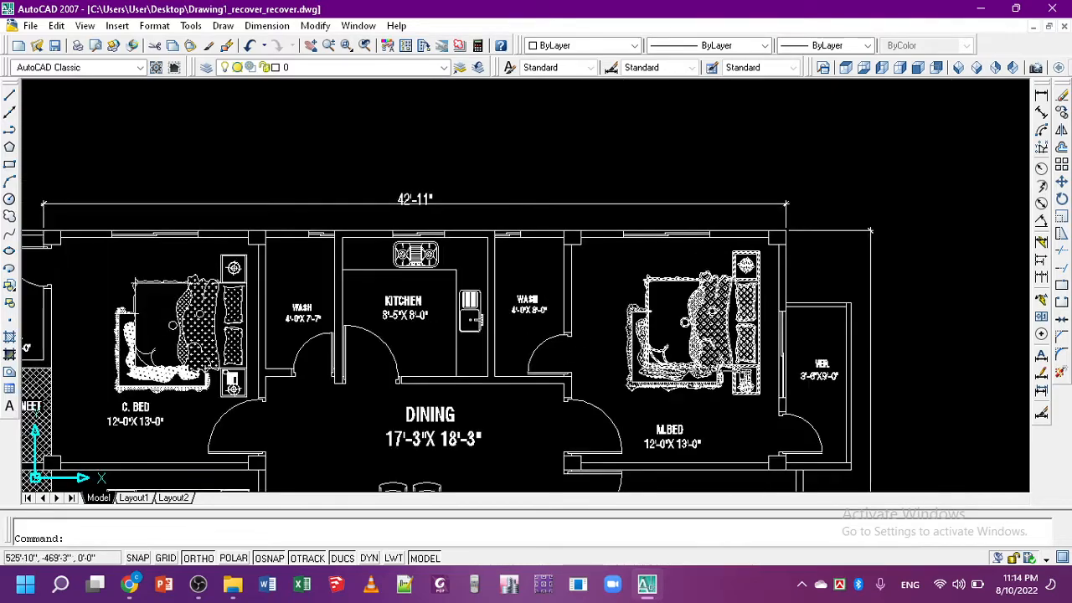
pyautogui.scroll(2, 870, 230)
pyautogui.moveTo(948, 321); pyautogui.dragTo(901, 106, button='middle')
pyautogui.scroll(-2, 901, 107)
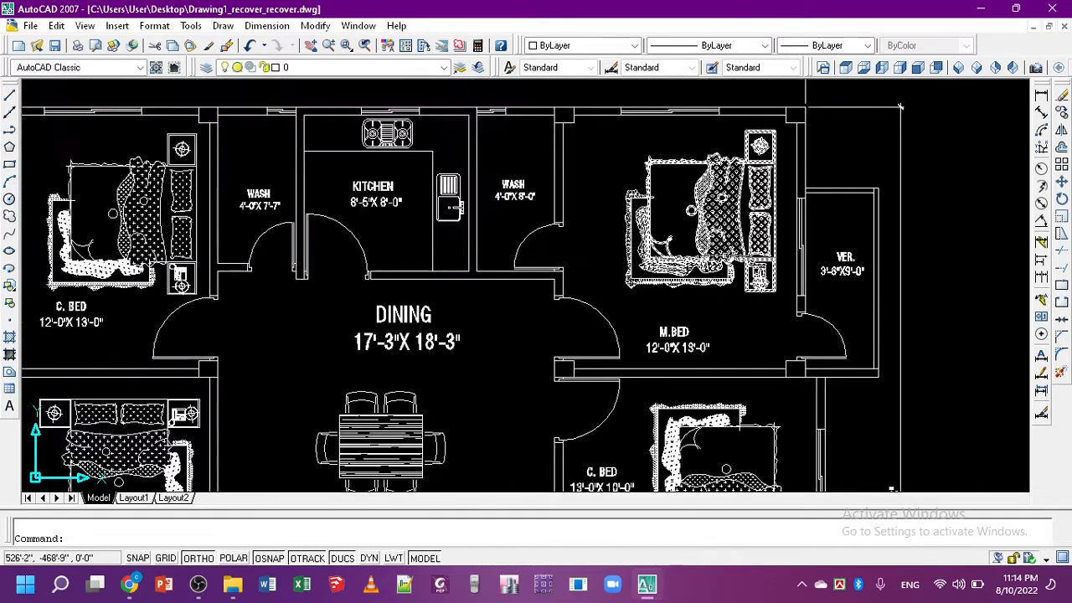
pyautogui.moveTo(896, 469)
pyautogui.mouseDown(button='middle')
pyautogui.moveTo(855, 321)
pyautogui.moveTo(856, 165)
pyautogui.moveTo(921, 159)
pyautogui.mouseUp(button='middle')
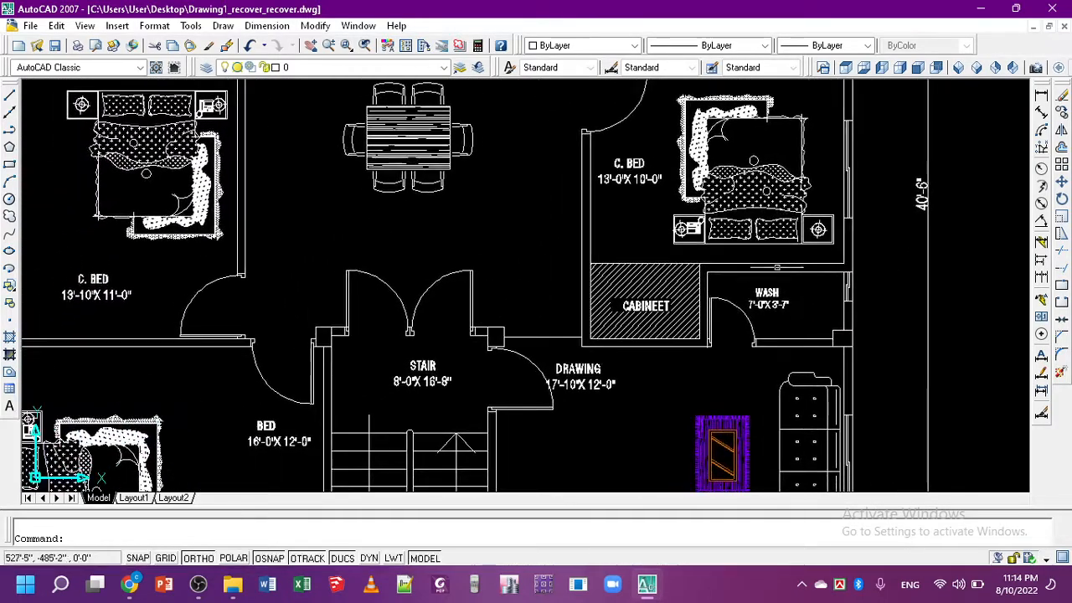
pyautogui.moveTo(754, 377); pyautogui.dragTo(737, 226, button='middle')
pyautogui.scroll(3, 722, 287)
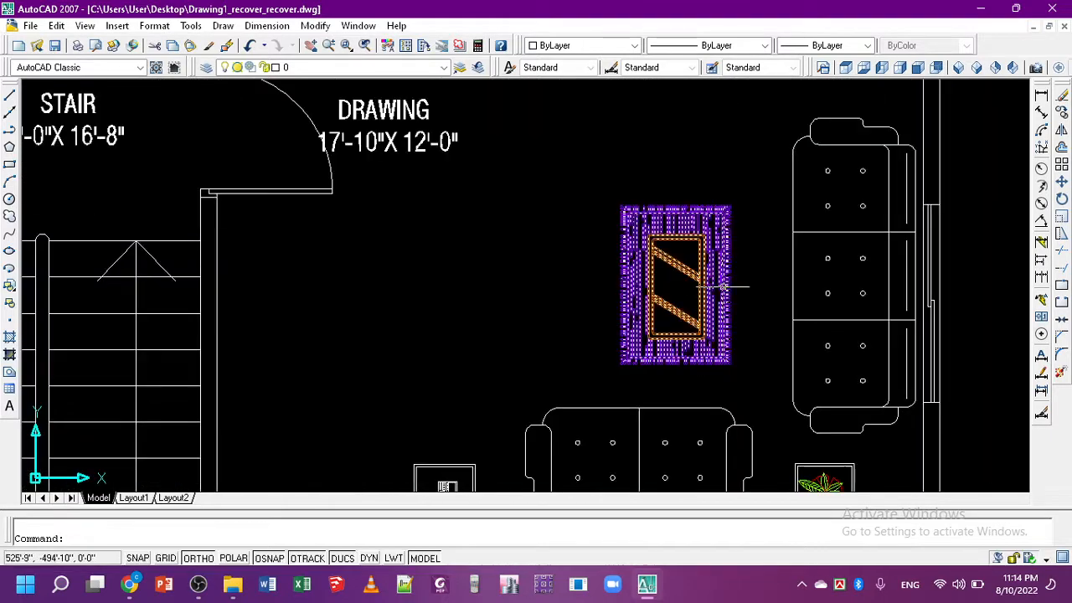
pyautogui.moveTo(661, 439); pyautogui.dragTo(615, 302, button='middle')
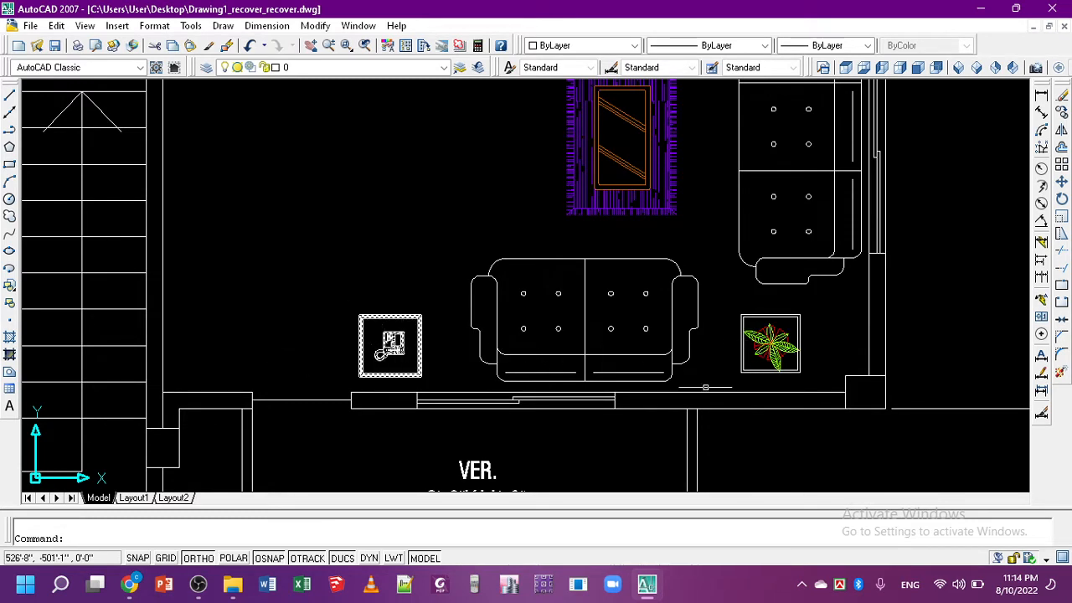
pyautogui.scroll(-3, 768, 344)
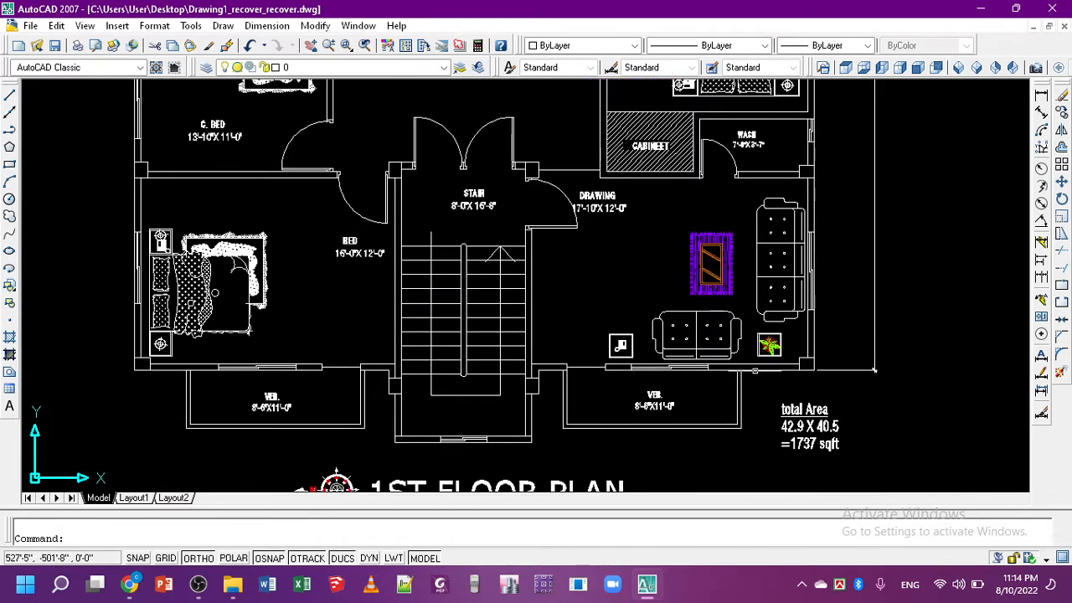
pyautogui.scroll(3, 758, 352)
pyautogui.scroll(3, 829, 323)
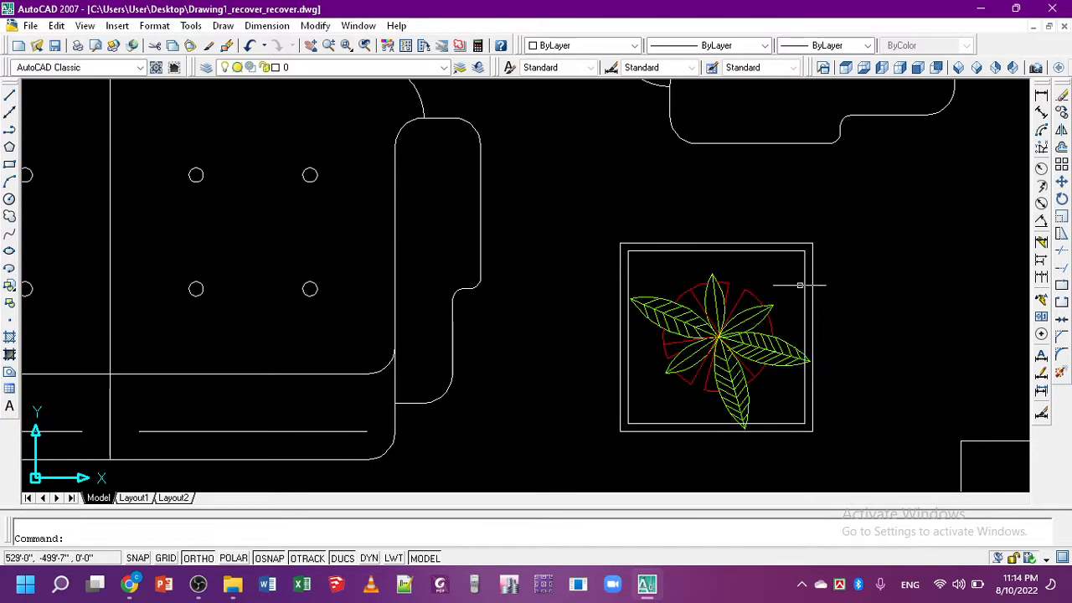
pyautogui.scroll(-5, 760, 360)
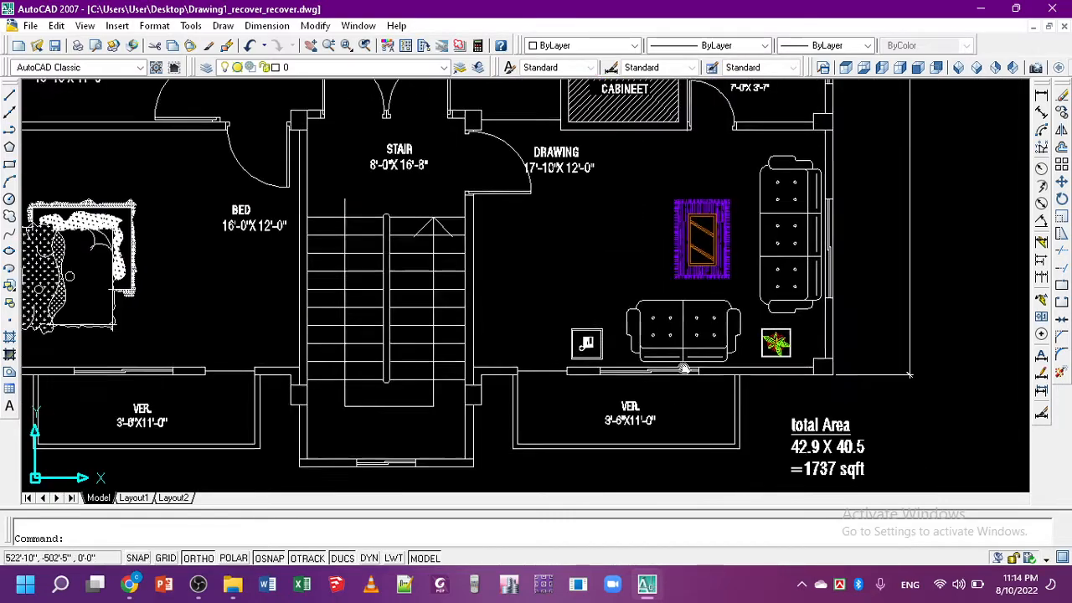
# - Review the 1st floor plan's title and north symbol, the dining table, and the bed in the 13'-10"X 11'-0" bedroom
pyautogui.moveTo(687, 364); pyautogui.dragTo(947, 372, button='middle')
pyautogui.moveTo(543, 377); pyautogui.dragTo(496, 196, button='middle')
pyautogui.scroll(2, 510, 299)
pyautogui.scroll(1, 511, 284)
pyautogui.scroll(-3, 469, 402)
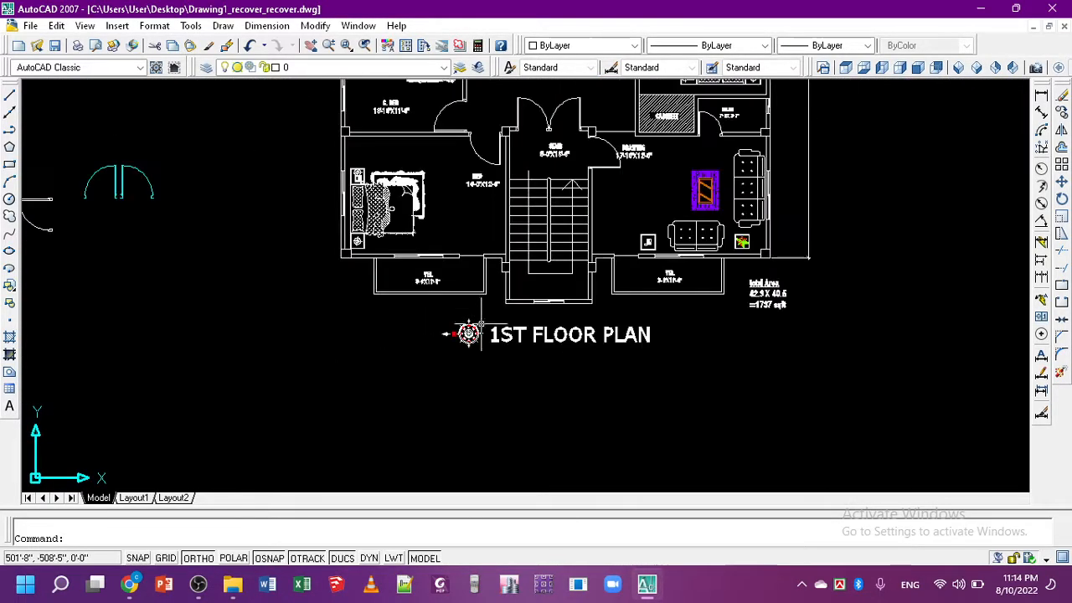
pyautogui.moveTo(469, 402)
pyautogui.mouseDown(button='middle')
pyautogui.moveTo(469, 371)
pyautogui.moveTo(442, 500)
pyautogui.mouseUp(button='middle')
pyautogui.scroll(1, 469, 276)
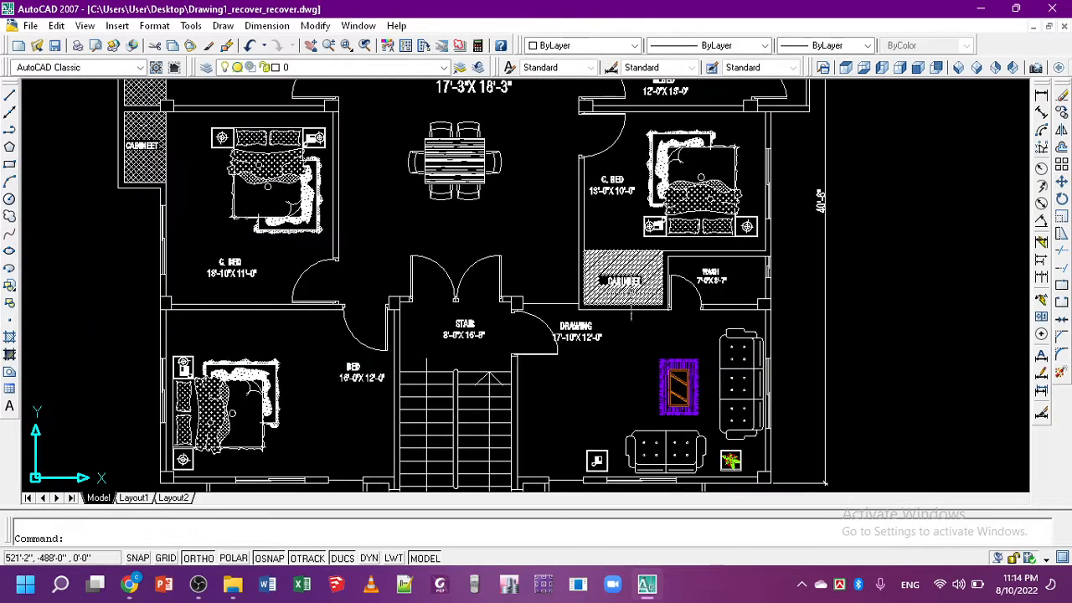
pyautogui.moveTo(502, 231); pyautogui.dragTo(517, 259, button='middle')
pyautogui.scroll(1, 536, 251)
pyautogui.scroll(2, 545, 289)
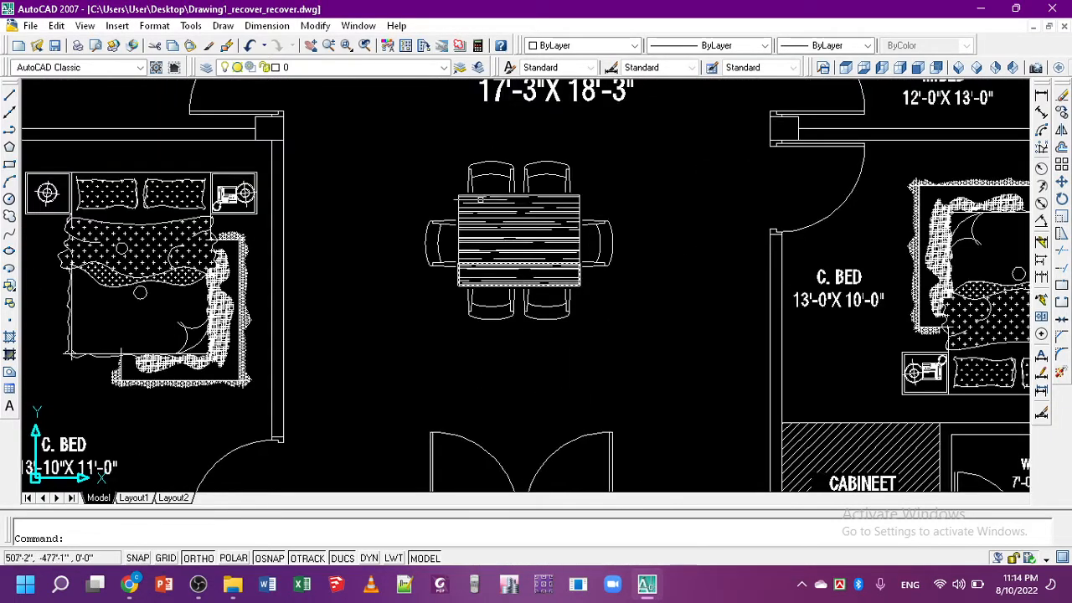
pyautogui.scroll(-4, 557, 297)
pyautogui.scroll(1, 570, 303)
pyautogui.moveTo(469, 318); pyautogui.dragTo(478, 343, button='middle')
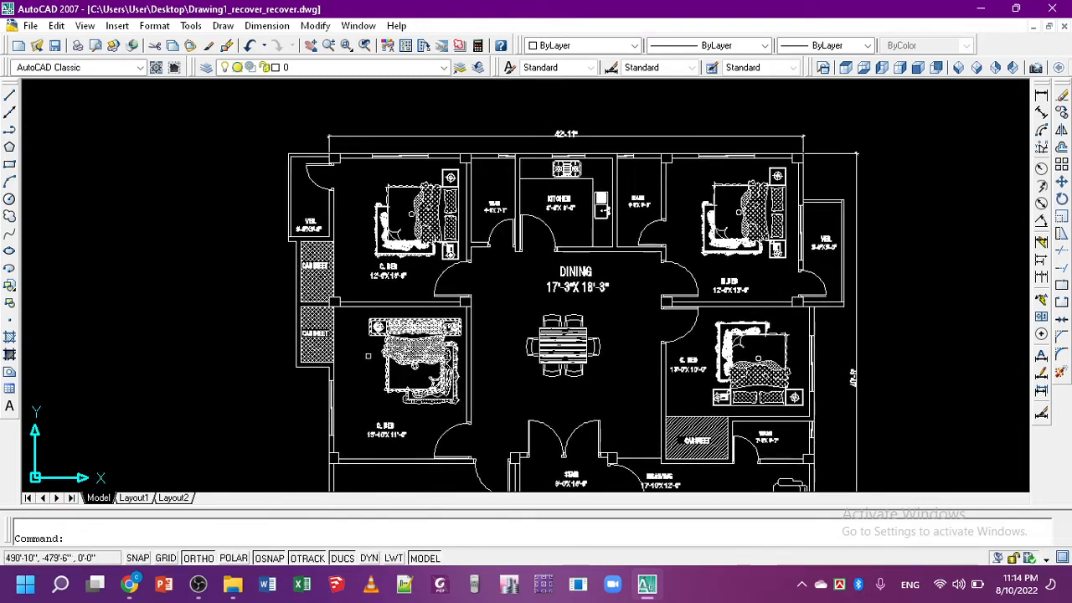
pyautogui.scroll(6, 469, 343)
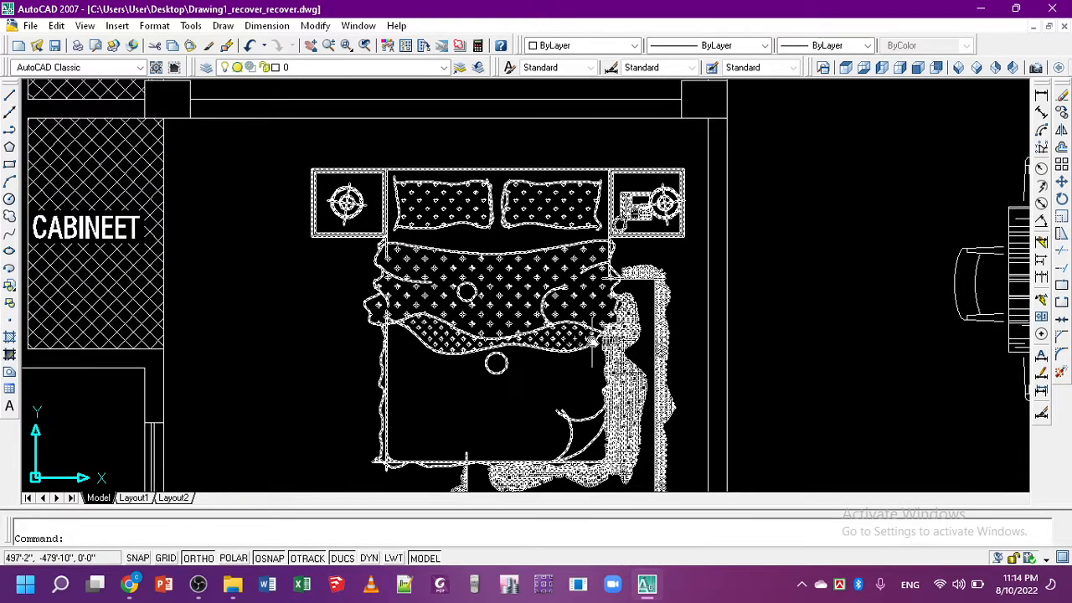
pyautogui.moveTo(628, 369); pyautogui.dragTo(574, 303, button='middle')
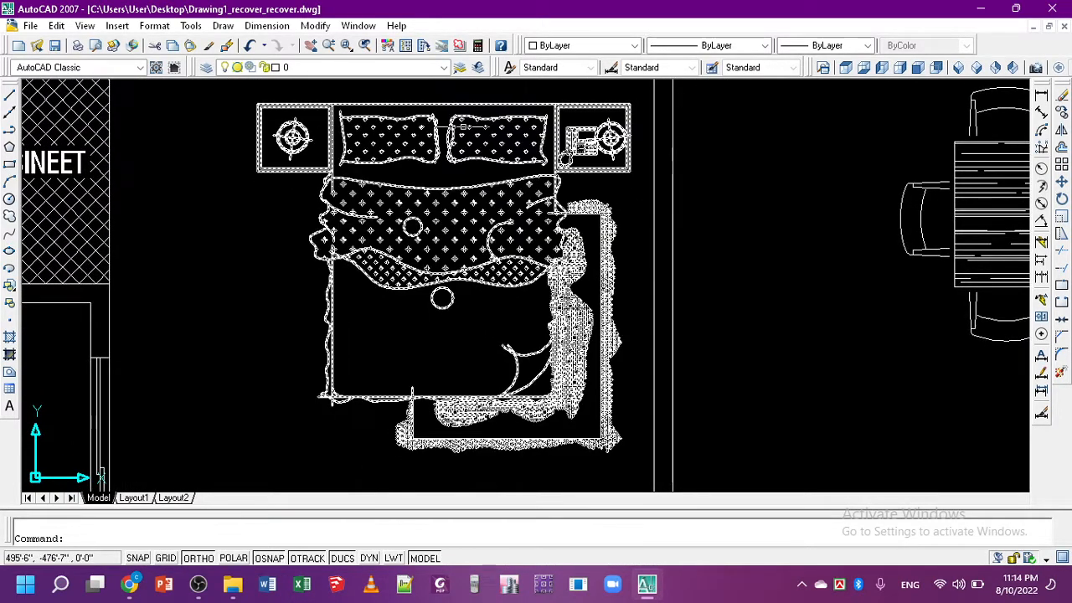
pyautogui.moveTo(777, 216); pyautogui.dragTo(769, 217, button='middle')
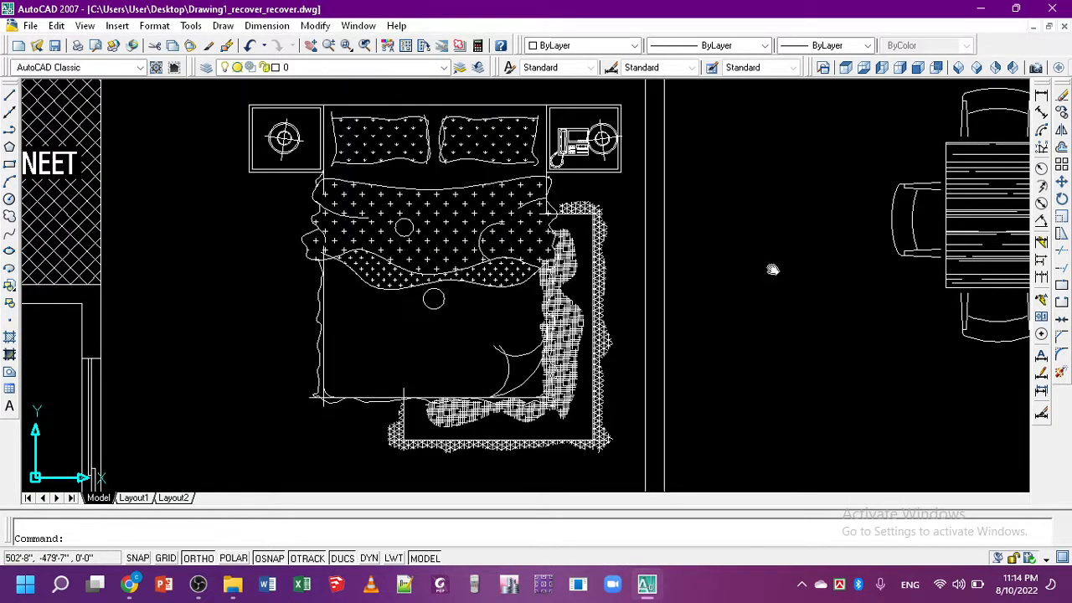
# - Examine the loose double-door and single-door symbols drawn outside the floor plan
pyautogui.scroll(-5, 772, 270)
pyautogui.moveTo(395, 315); pyautogui.dragTo(581, 201, button='middle')
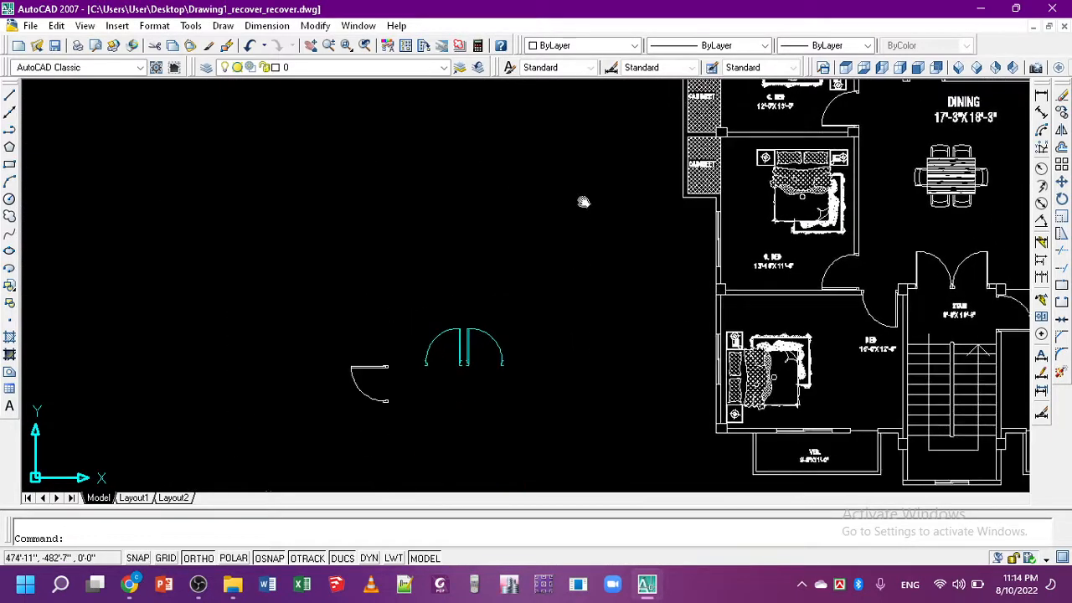
pyautogui.scroll(6, 478, 312)
pyautogui.scroll(3, 478, 311)
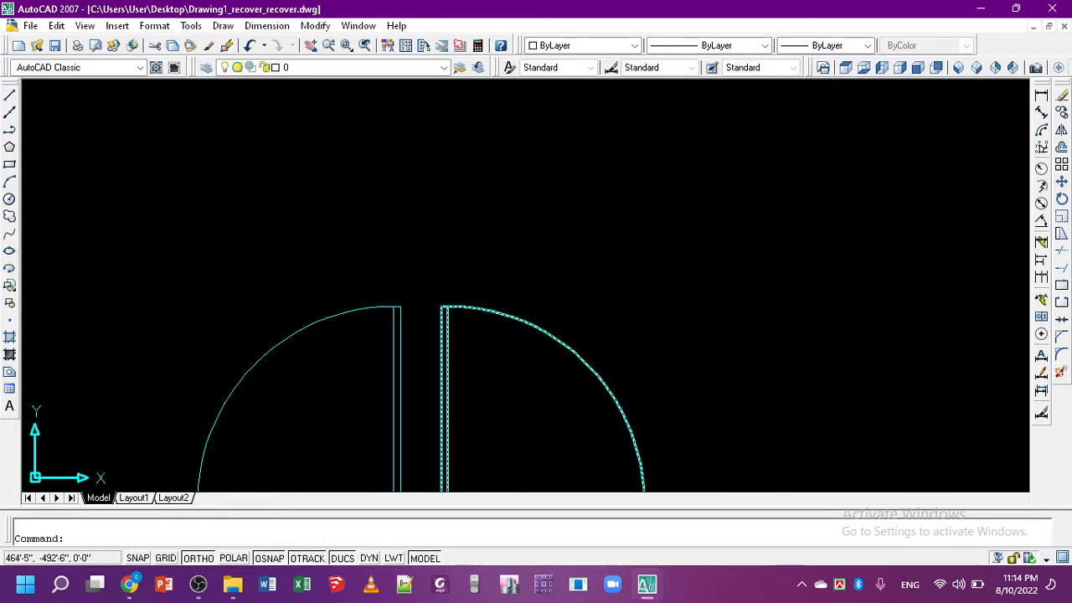
pyautogui.scroll(-3, 478, 311)
pyautogui.moveTo(515, 311); pyautogui.dragTo(824, 184, button='middle')
pyautogui.scroll(5, 641, 277)
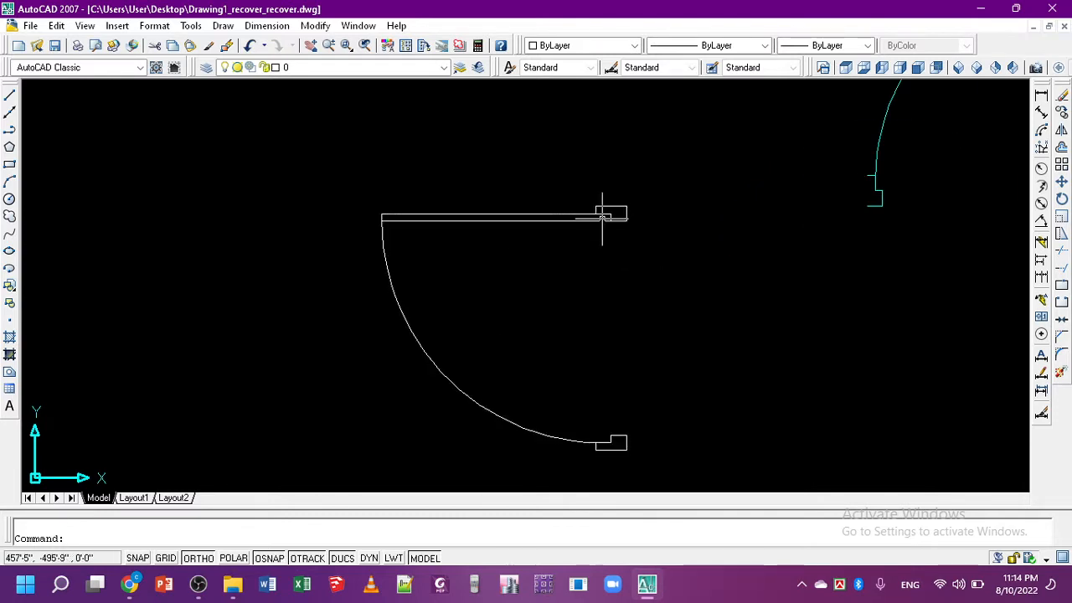
pyautogui.scroll(-4, 603, 222)
pyautogui.scroll(3, 617, 227)
# - Explode the loose single-door block and check that one of its lines can be selected separately
pyautogui.click(631, 211)
pyautogui.click(565, 166)
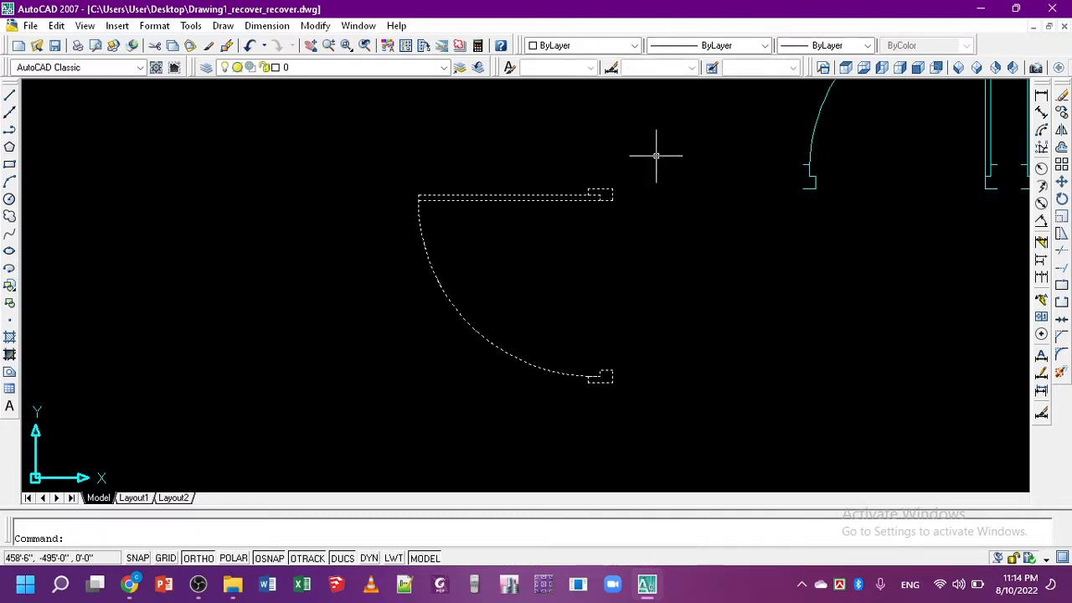
pyautogui.write('x')
pyautogui.press('Return')
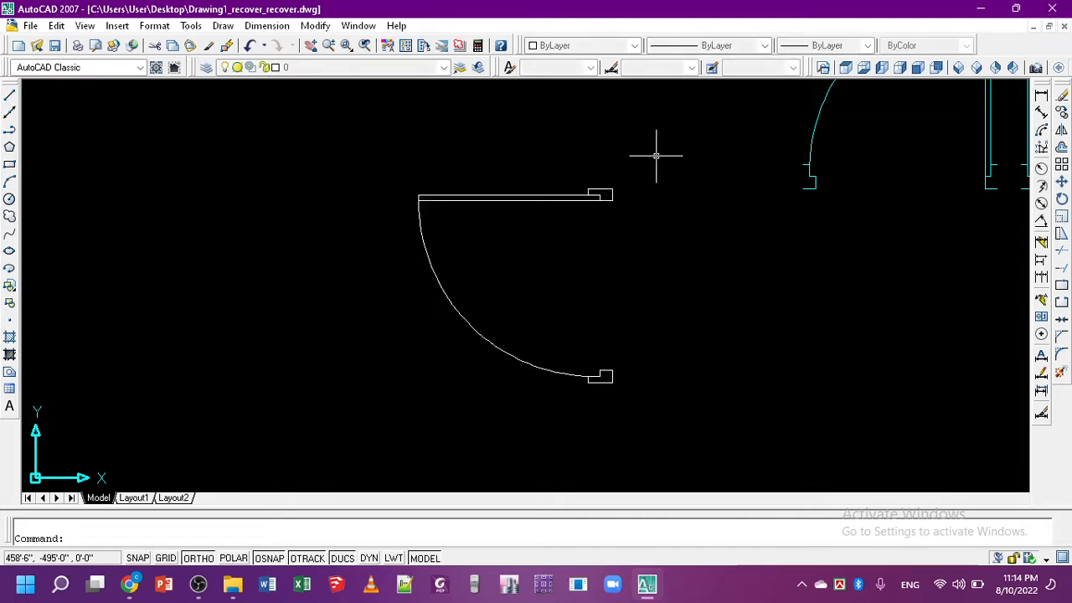
pyautogui.scroll(2, 656, 156)
pyautogui.rightClick(774, 223)
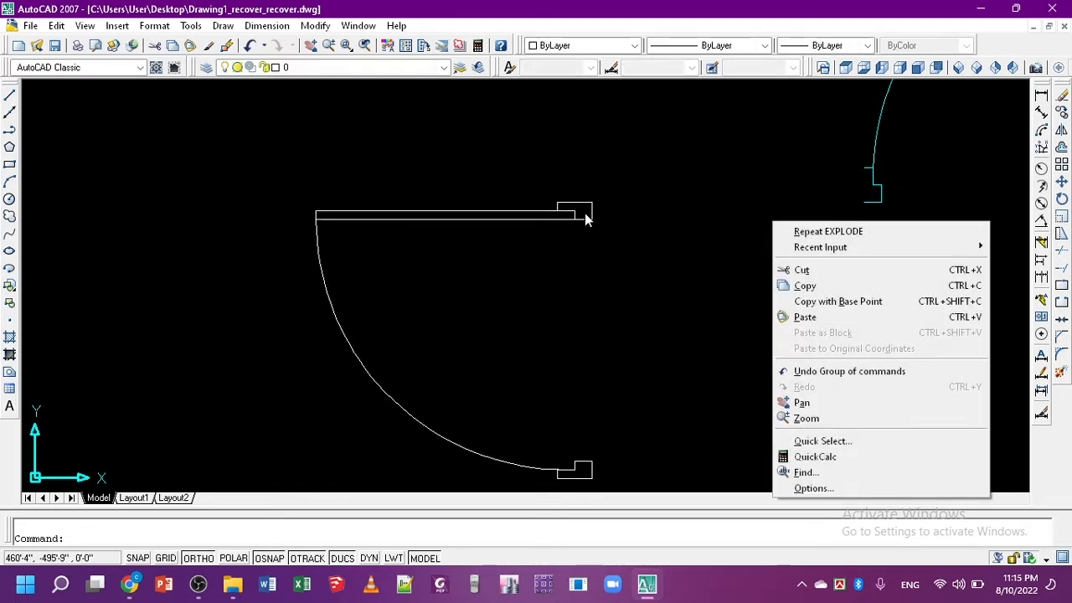
pyautogui.click(603, 243)
pyautogui.click(554, 211)
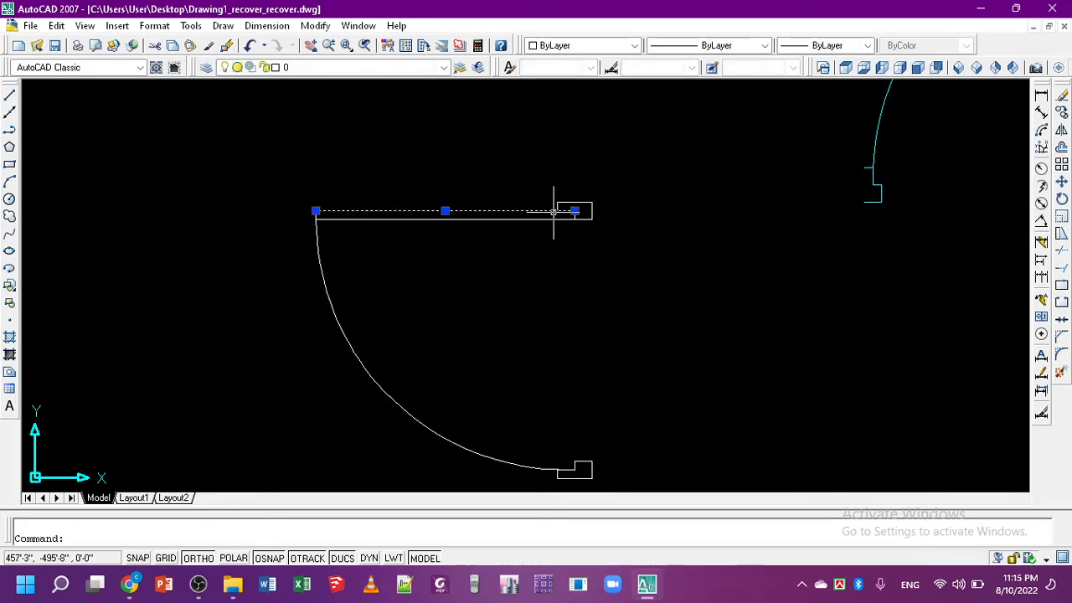
pyautogui.press('Escape')
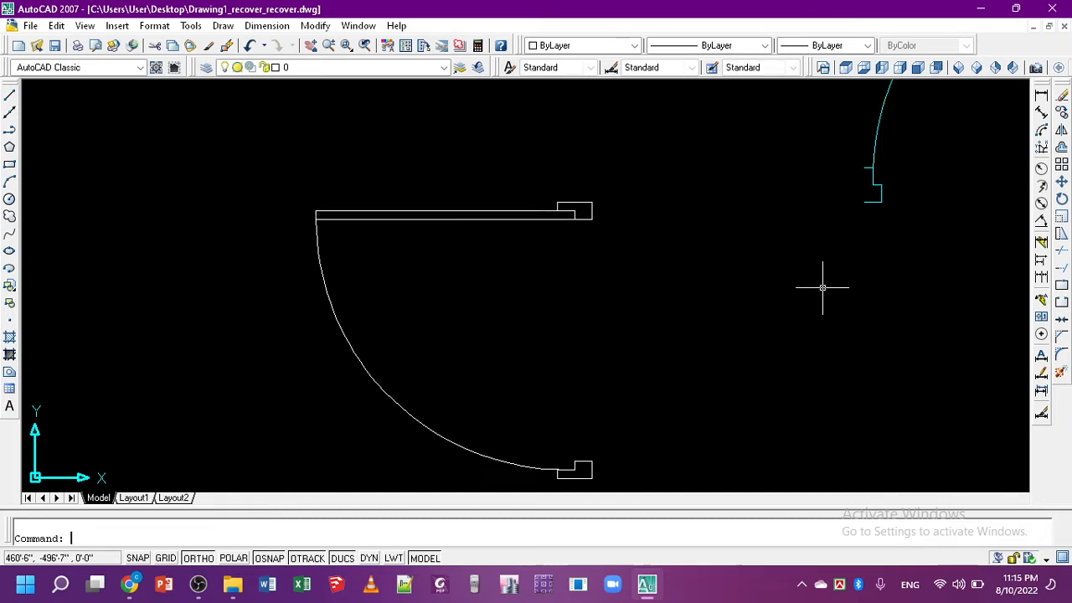
# - Select all parts of the exploded single door and start a block definition named DOOR
pyautogui.scroll(-2, 809, 266)
pyautogui.scroll(3, 718, 352)
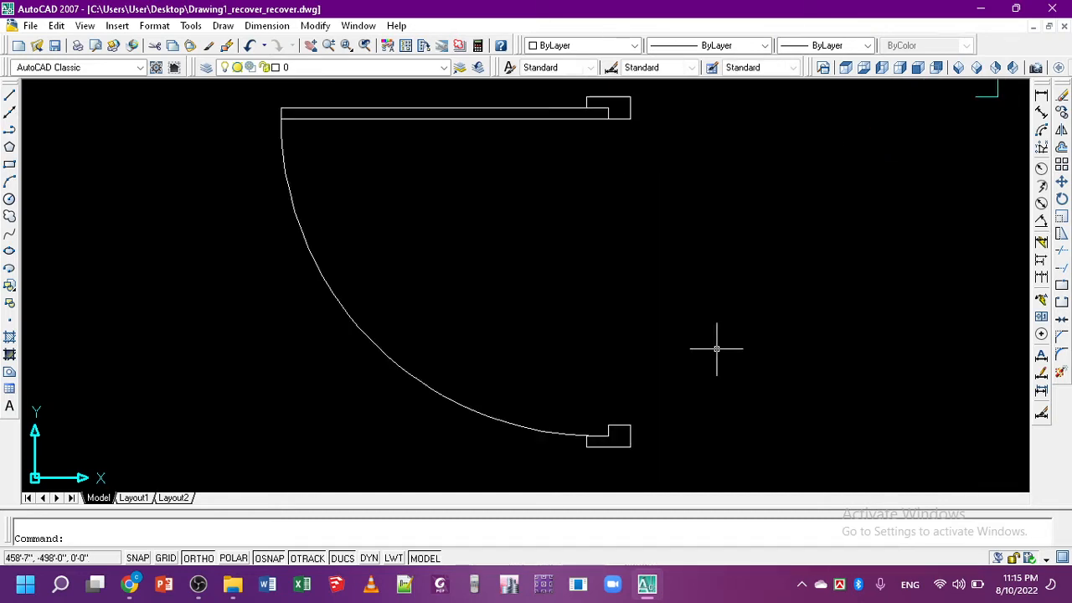
pyautogui.scroll(-2, 723, 302)
pyautogui.click(782, 422)
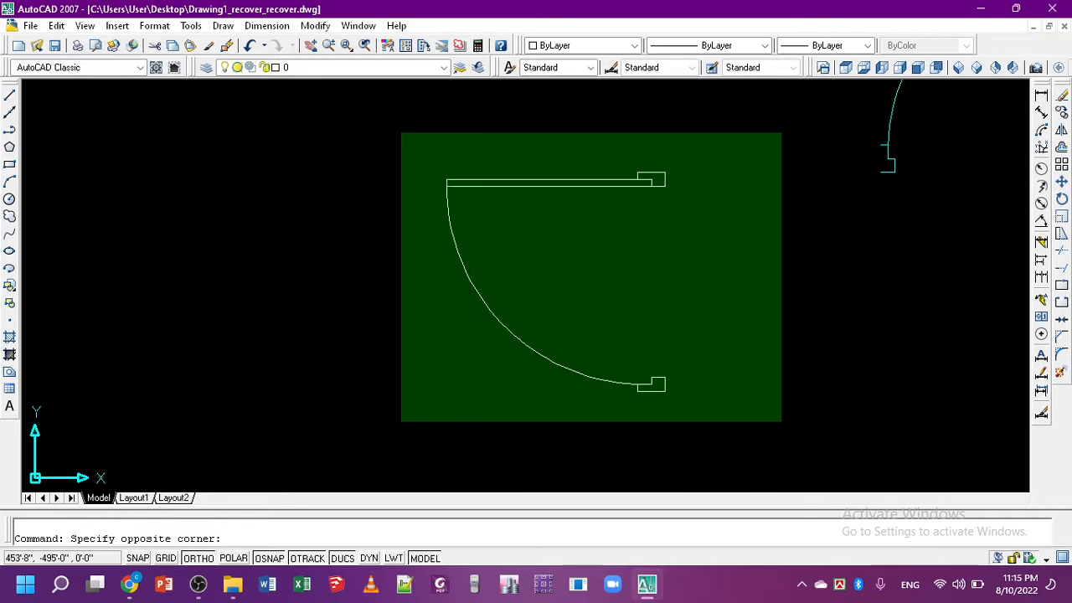
pyautogui.click(382, 132)
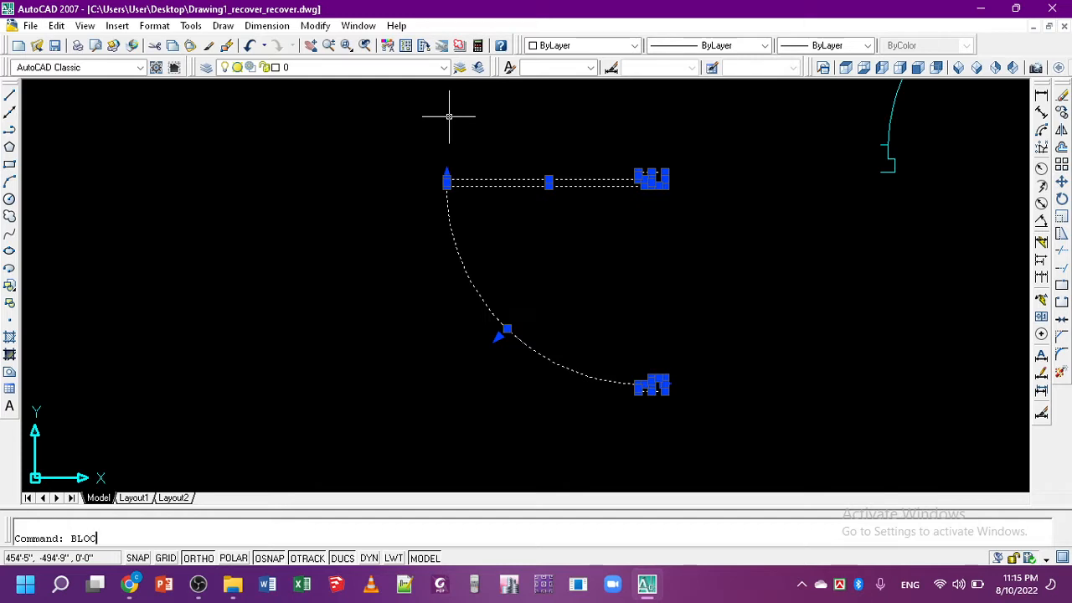
pyautogui.press('Return')
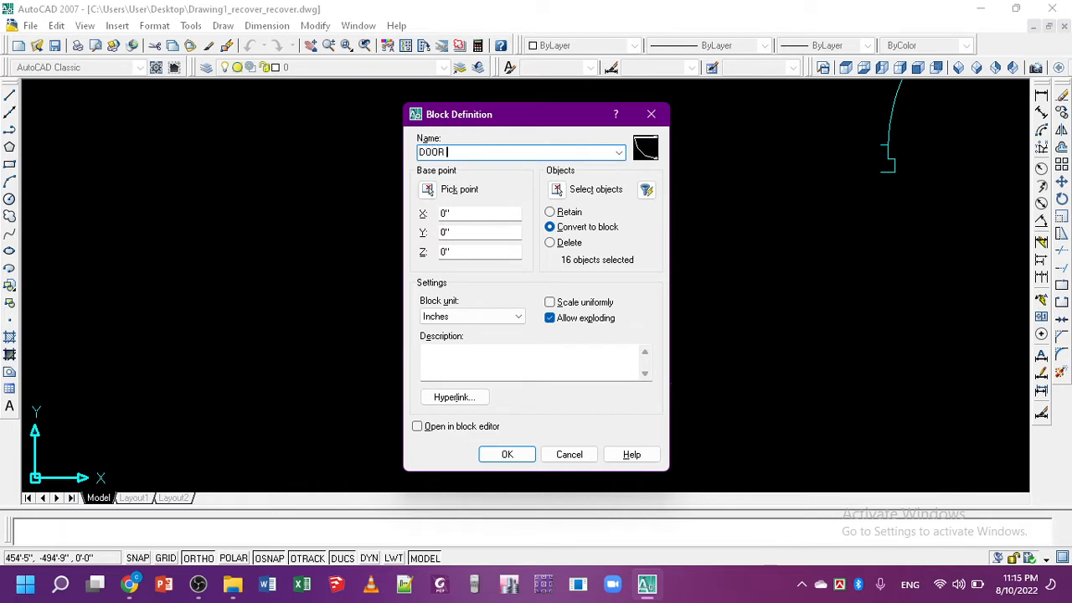
# - Decline redefining the existing DOOR block and create the selected door parts as a block named DOOR+9
pyautogui.click(505, 455)
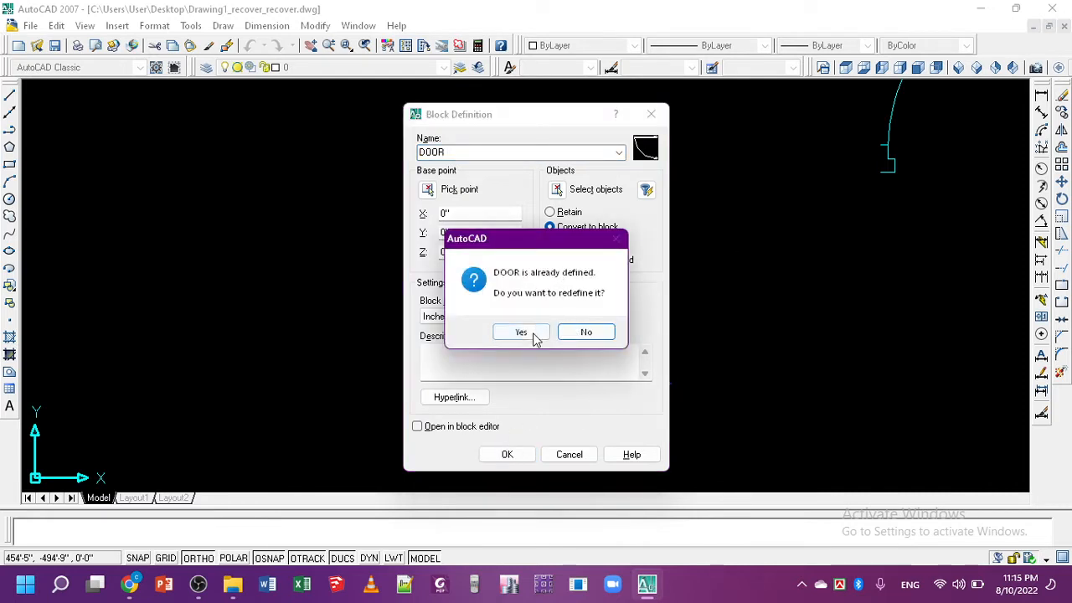
pyautogui.click(584, 332)
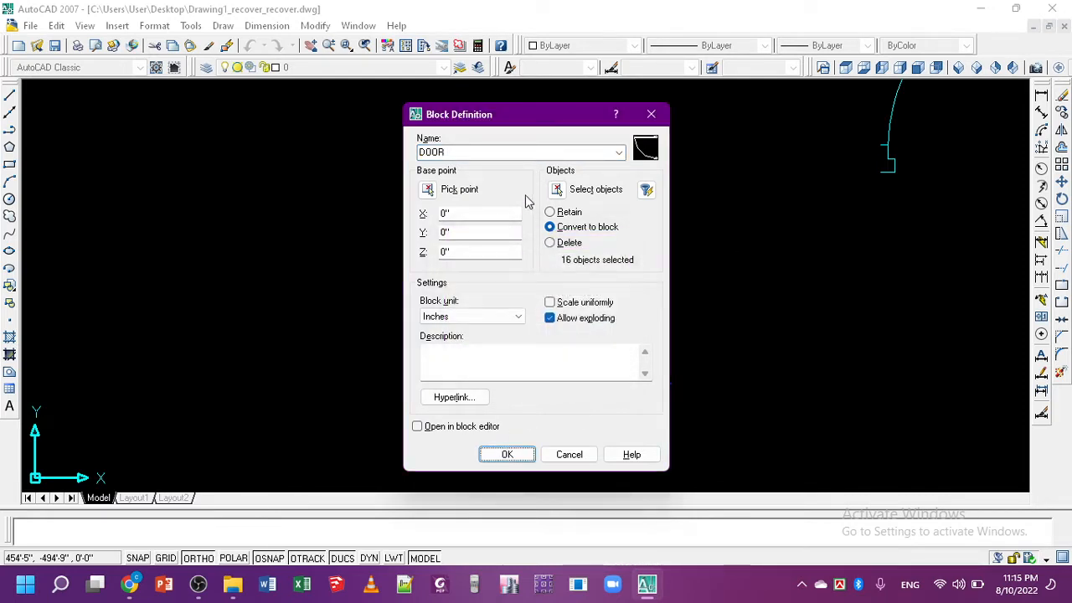
pyautogui.doubleClick(507, 151)
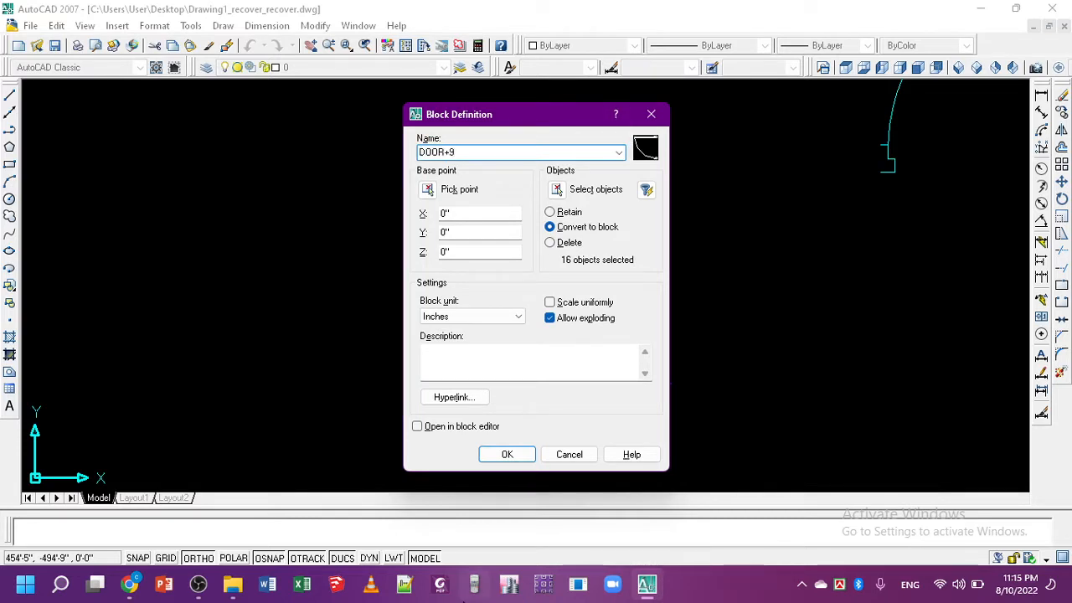
pyautogui.click(503, 455)
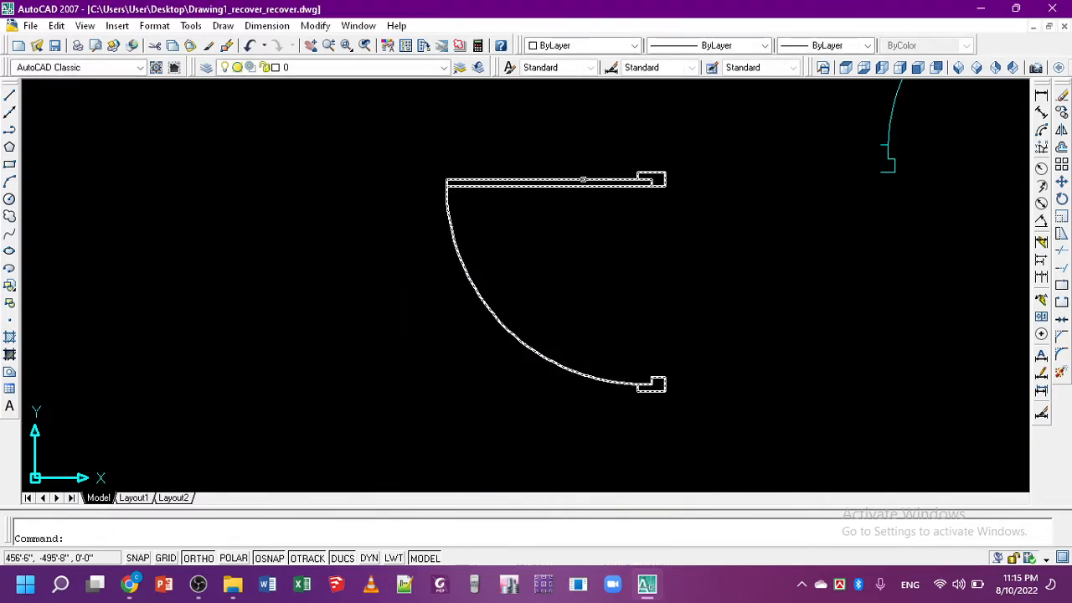
pyautogui.scroll(-4, 562, 255)
pyautogui.scroll(4, 569, 277)
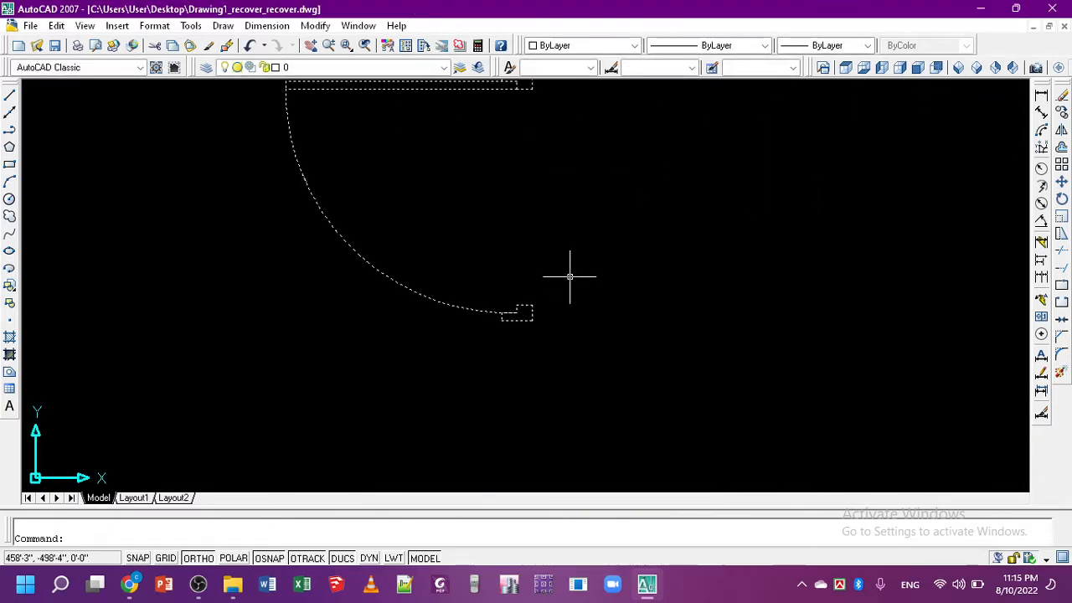
pyautogui.scroll(-2, 570, 273)
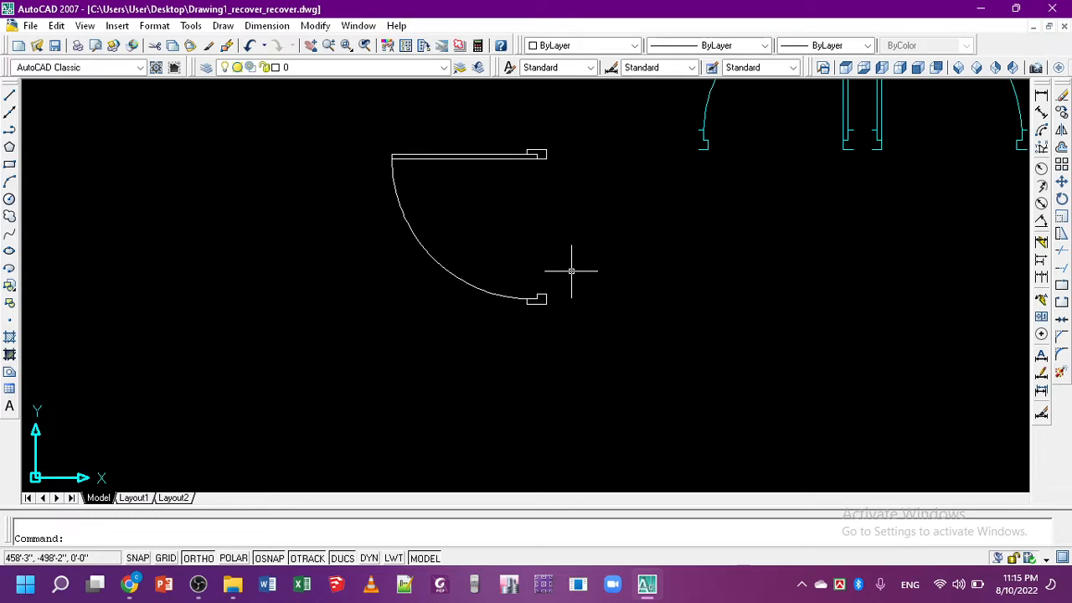
# - Examine the loose door blocks and the floor plan's beds, dining table and doors
pyautogui.scroll(-3, 713, 407)
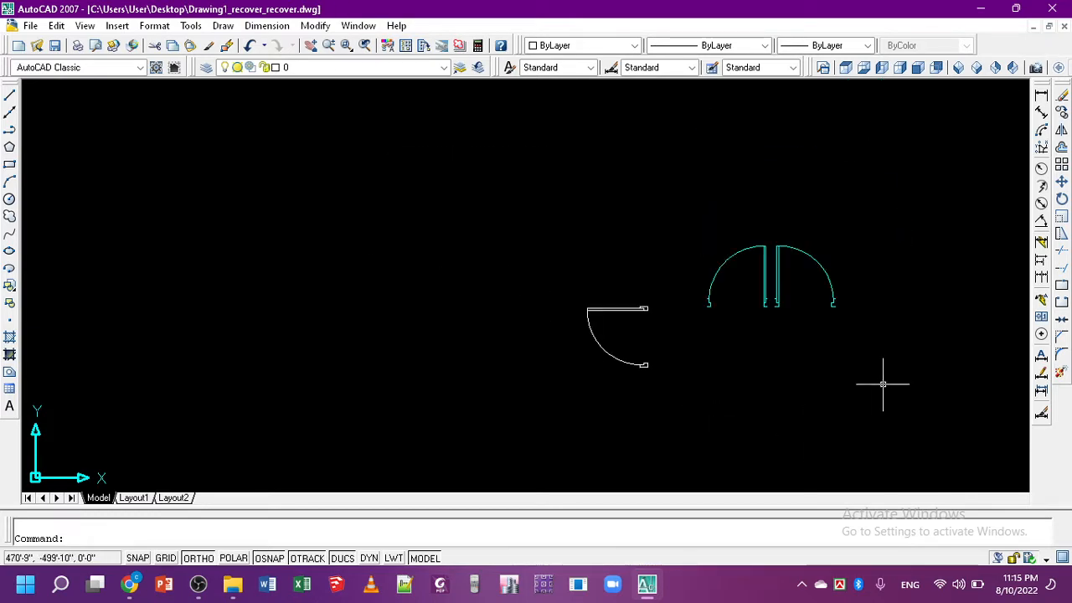
pyautogui.moveTo(883, 384); pyautogui.dragTo(464, 292, button='middle')
pyautogui.scroll(1, 809, 243)
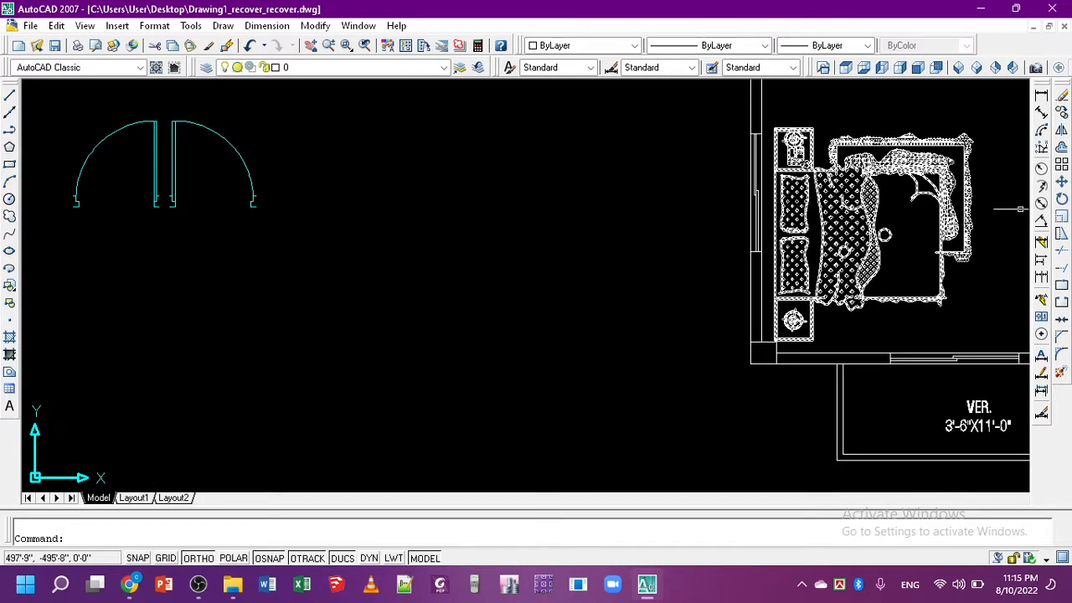
pyautogui.moveTo(1020, 210); pyautogui.dragTo(836, 253, button='middle')
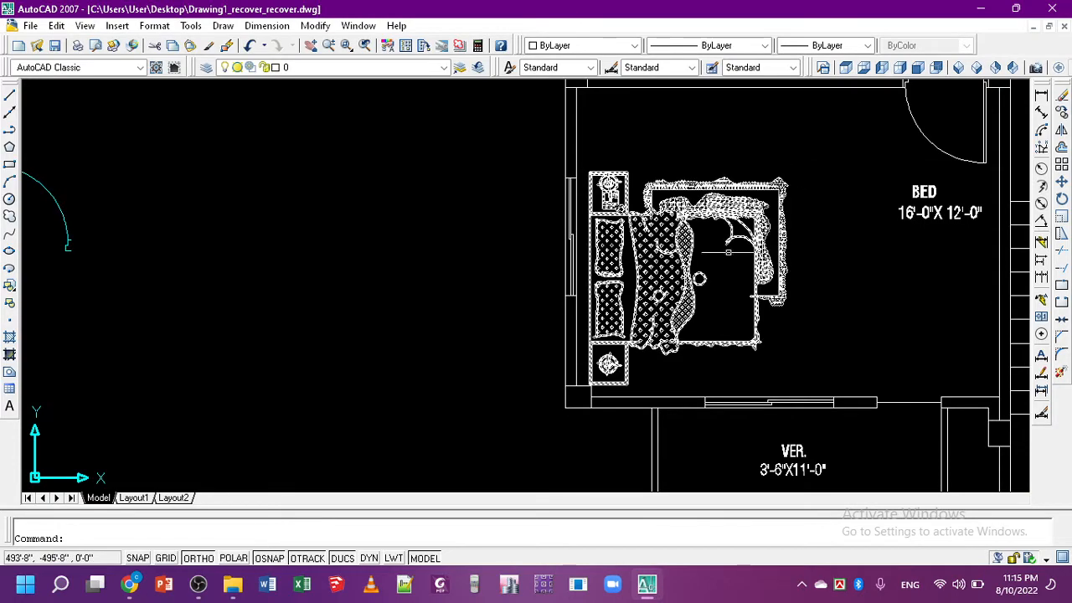
pyautogui.scroll(-4, 729, 252)
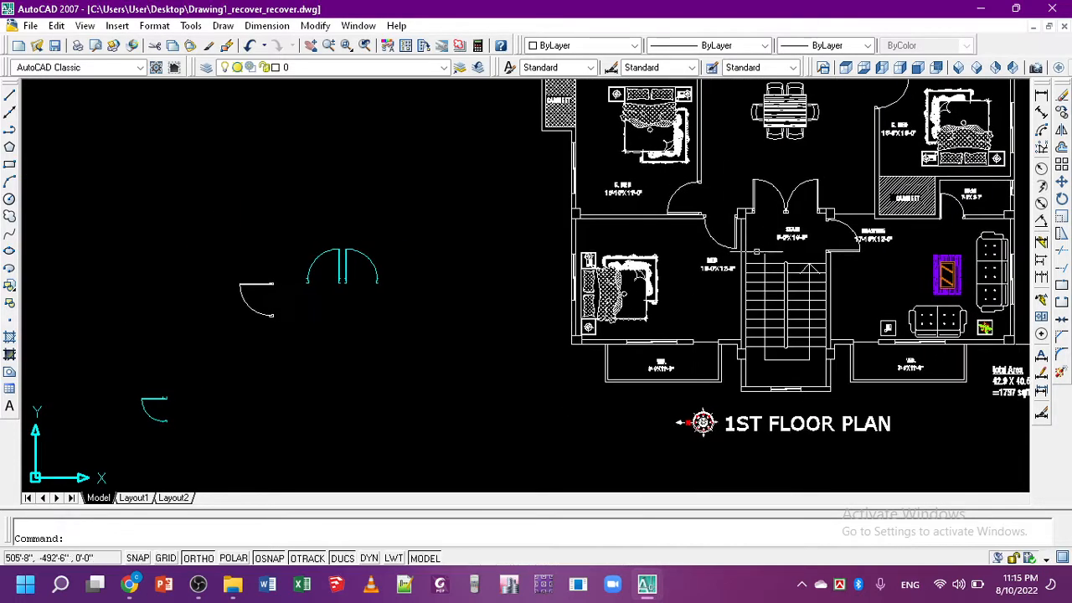
pyautogui.scroll(4, 804, 226)
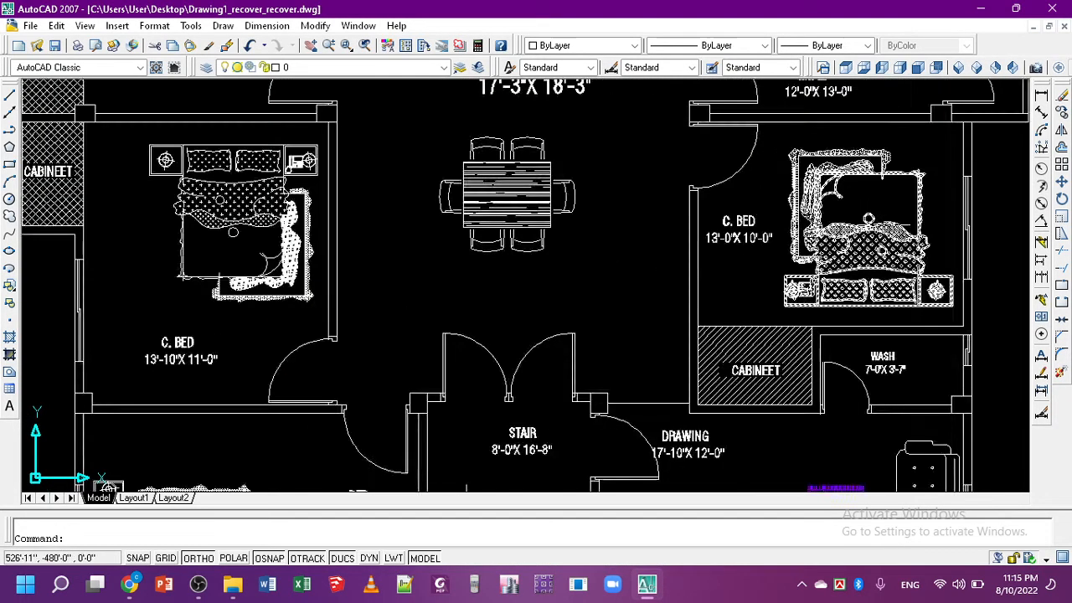
pyautogui.scroll(-2, 722, 229)
pyautogui.moveTo(650, 246)
pyautogui.mouseDown(button='middle')
pyautogui.moveTo(701, 270)
pyautogui.moveTo(943, 326)
pyautogui.mouseUp(button='middle')
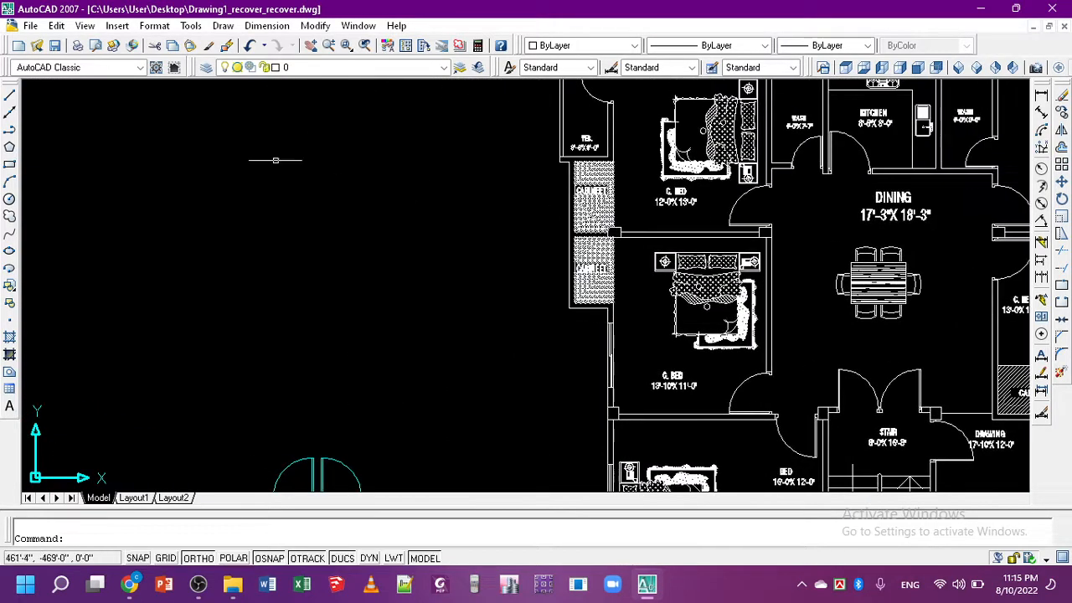
pyautogui.scroll(-3, 772, 285)
pyautogui.moveTo(390, 185); pyautogui.dragTo(510, 244, button='middle')
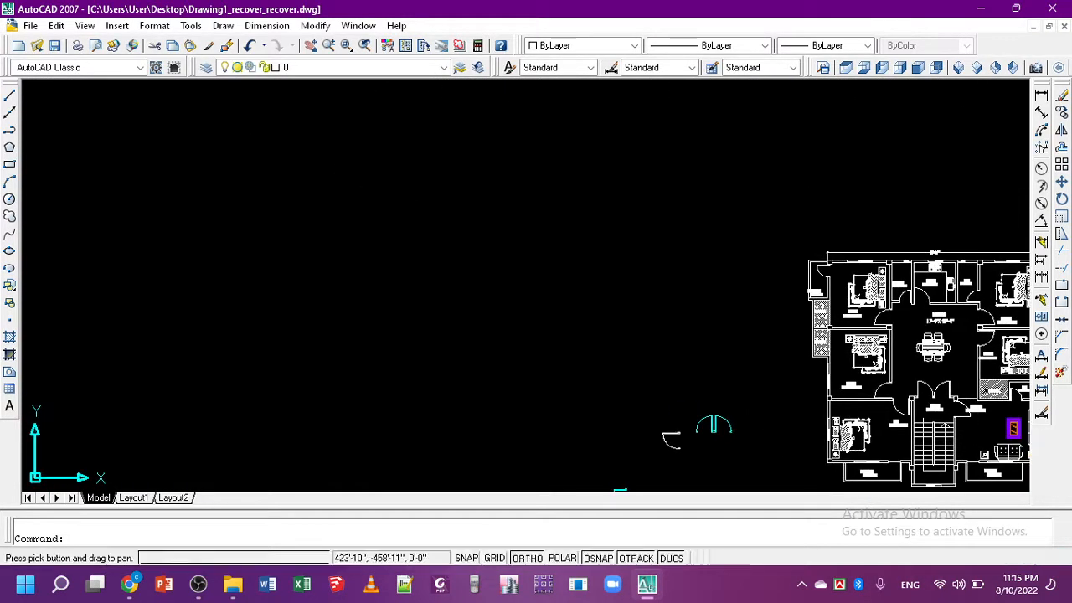
# - Start inserting a block and browse for its drawing file from This PC
pyautogui.click(118, 30)
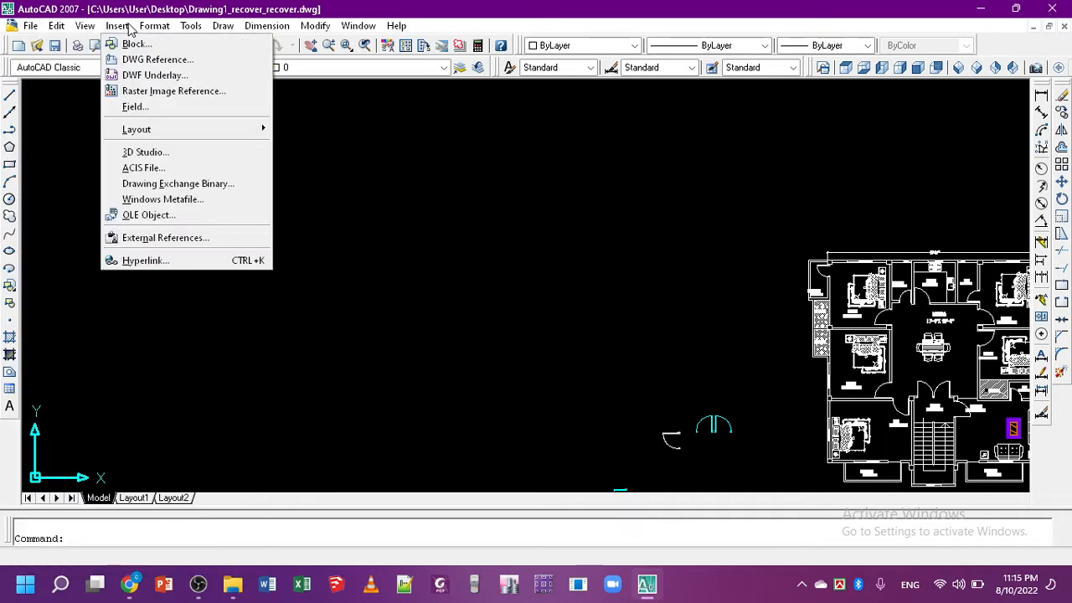
pyautogui.click(130, 43)
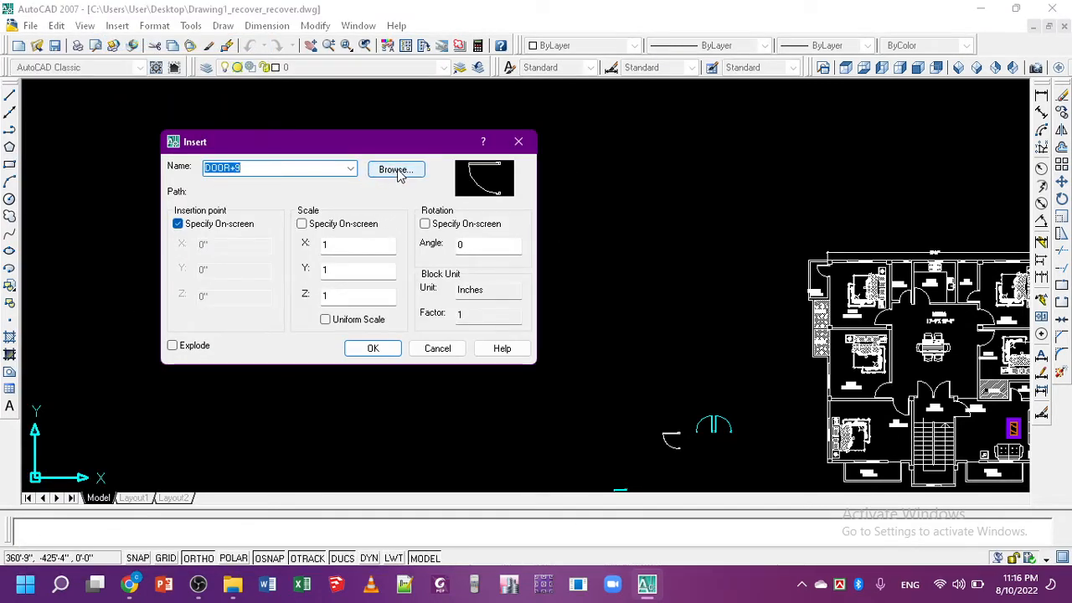
pyautogui.click(395, 172)
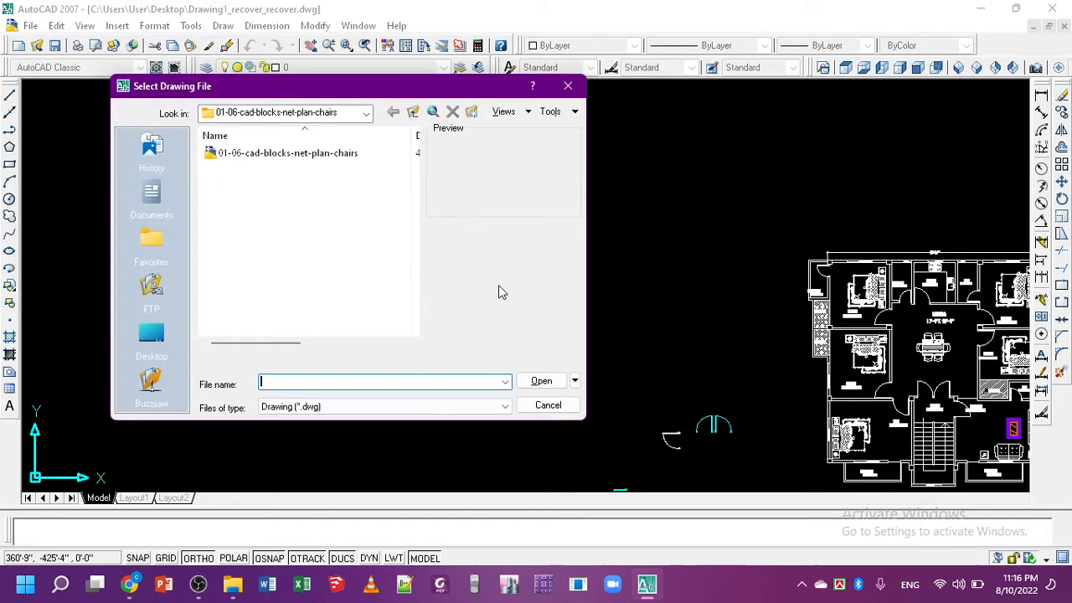
pyautogui.click(363, 114)
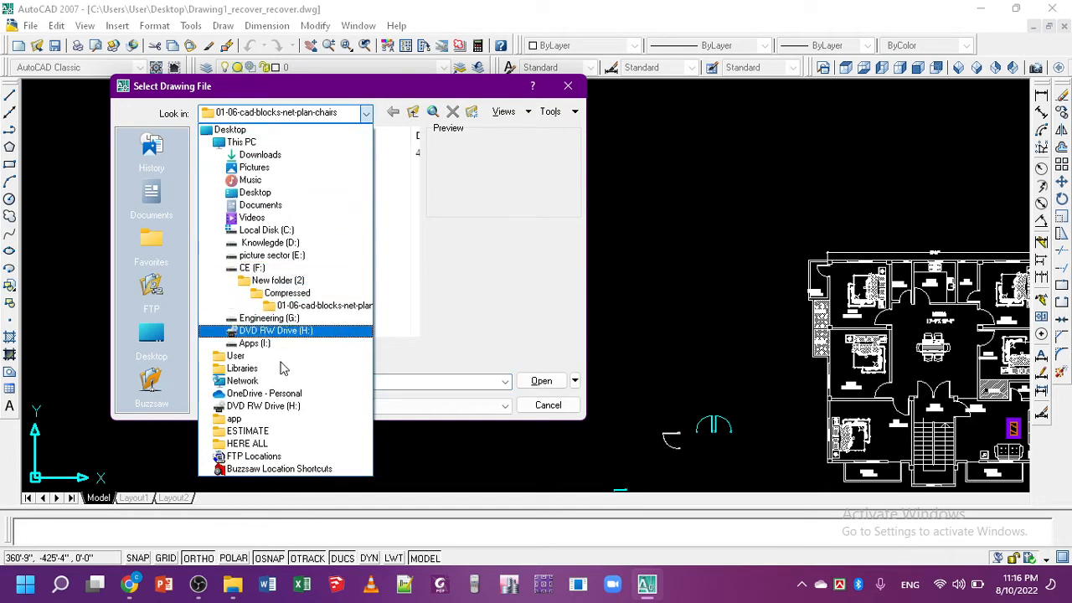
pyautogui.click(251, 141)
pyautogui.scroll(-2, 243, 259)
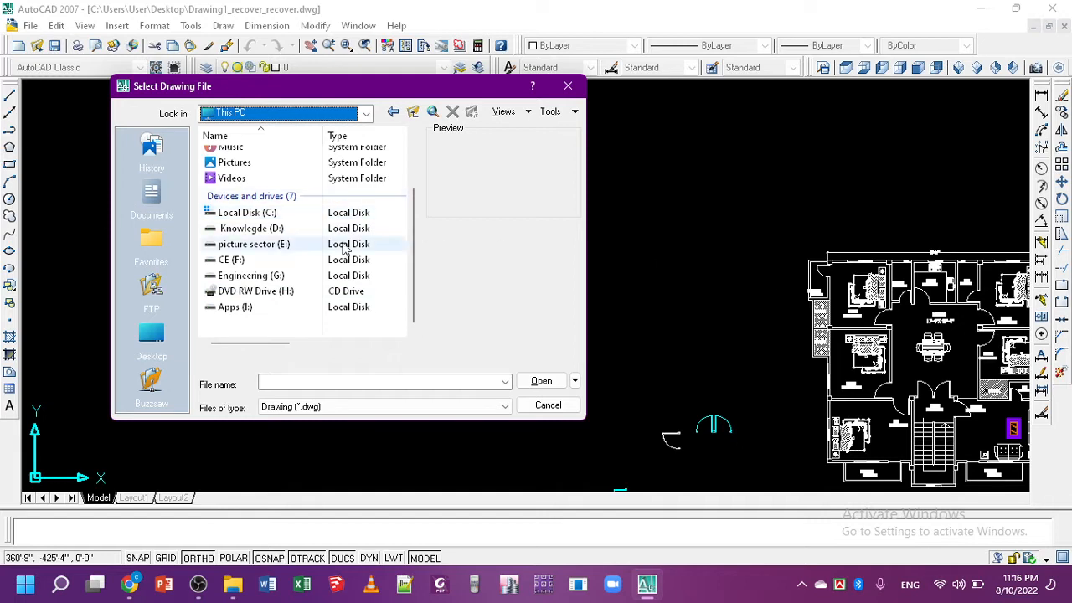
pyautogui.click(256, 280)
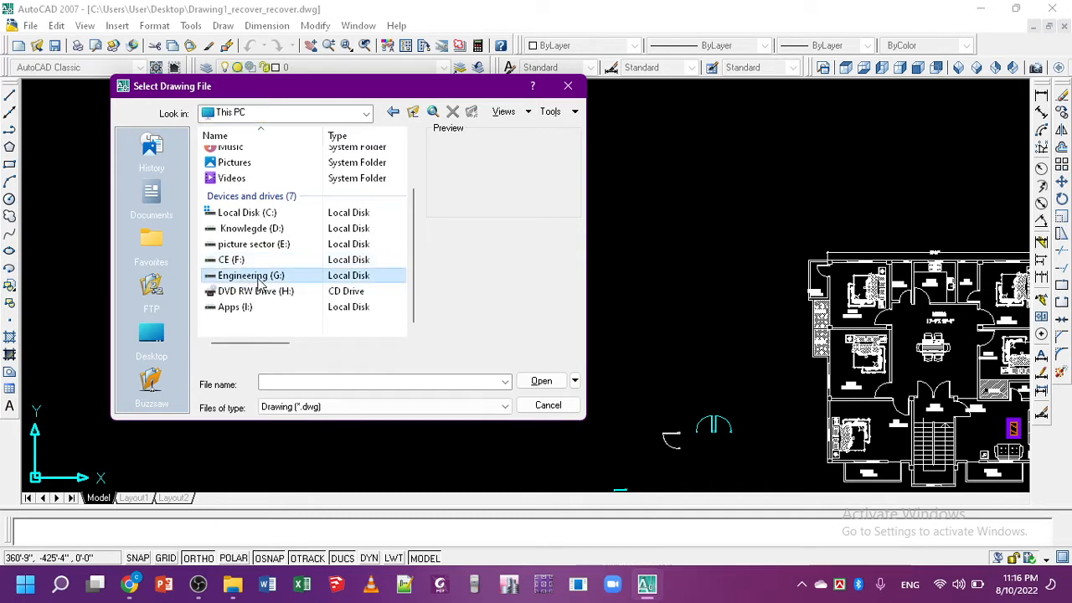
pyautogui.click(304, 278)
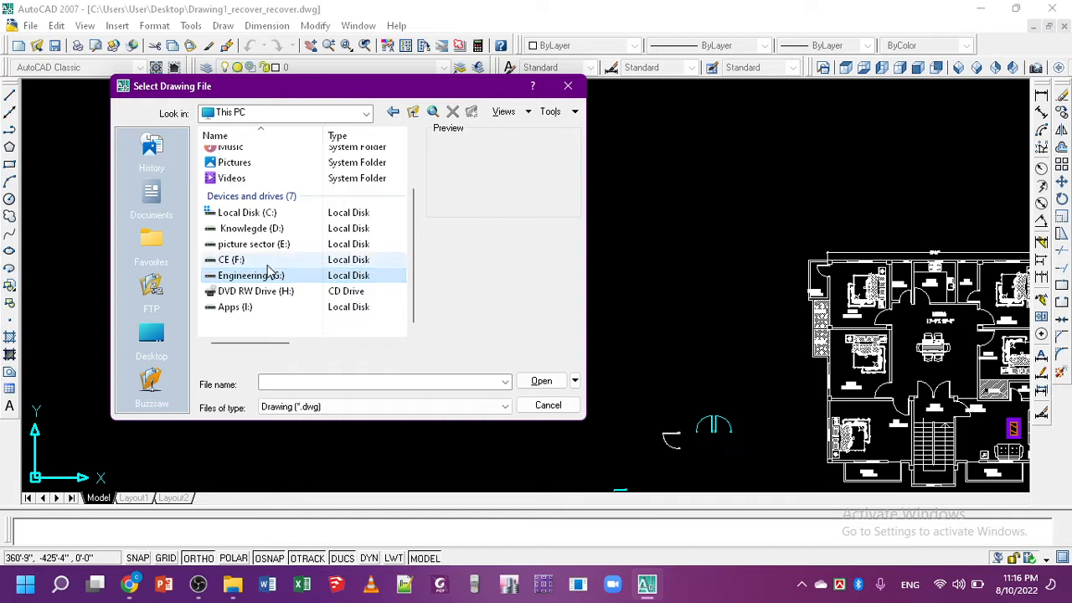
pyautogui.click(288, 247)
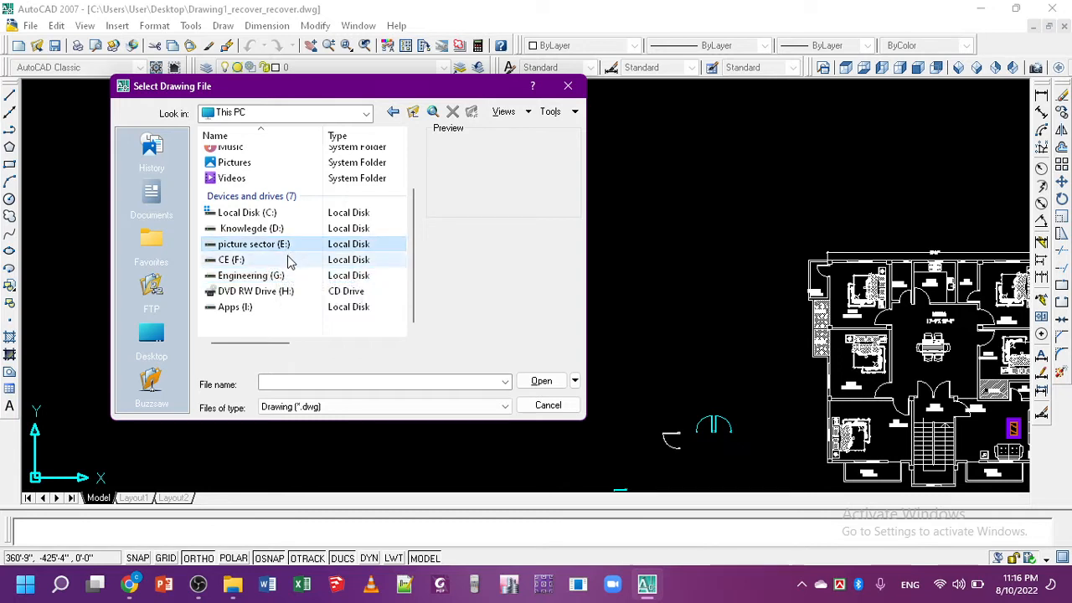
pyautogui.click(289, 258)
pyautogui.doubleClick(310, 278)
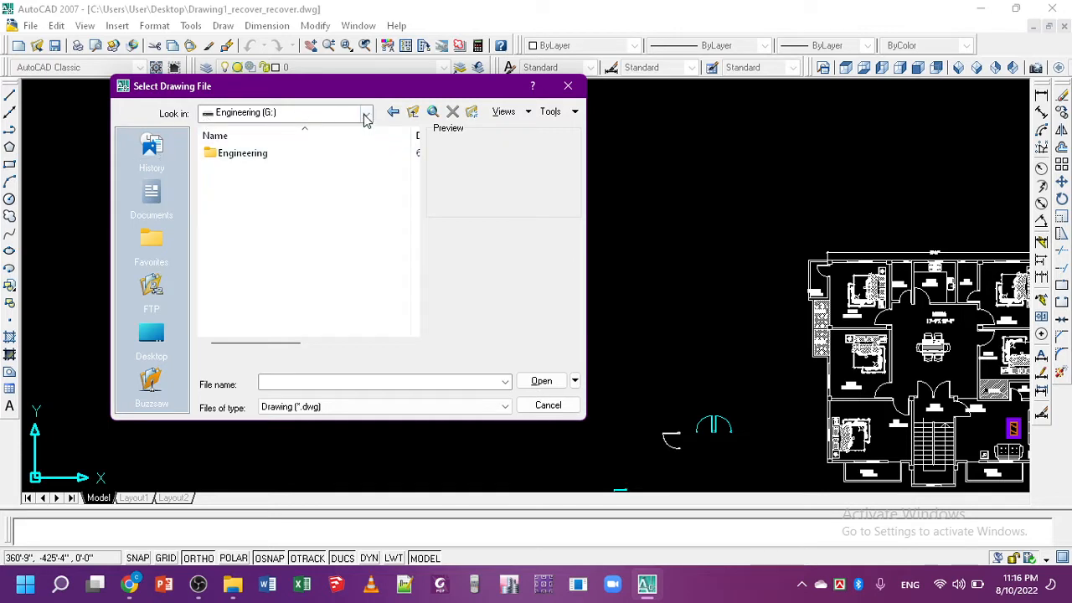
pyautogui.click(394, 113)
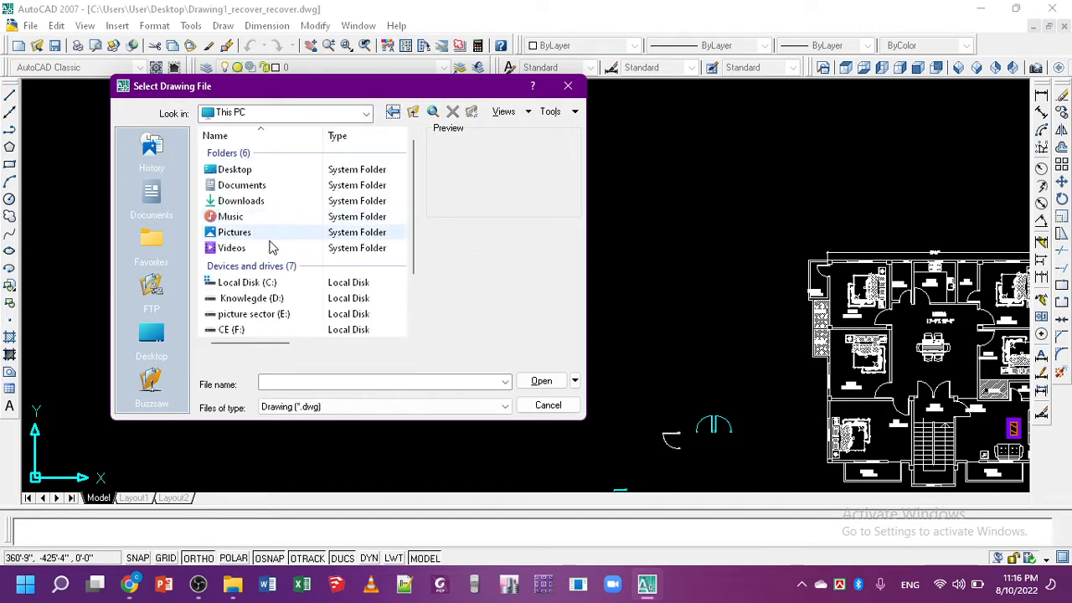
# - Open the Compressed folder inside New folder (2) on the CE (F:) drive
pyautogui.scroll(-2, 271, 251)
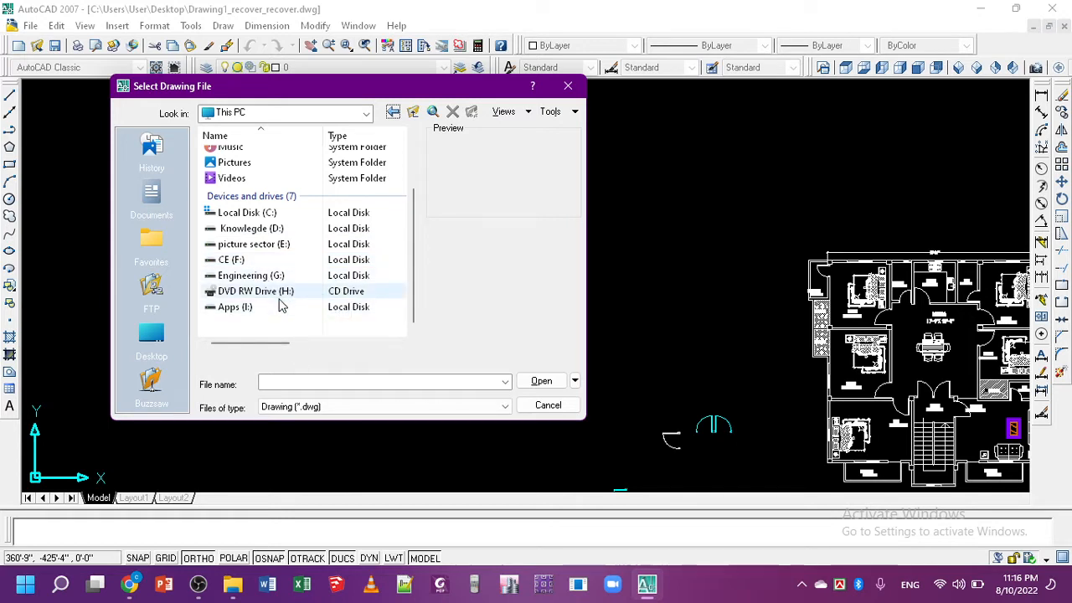
pyautogui.doubleClick(281, 261)
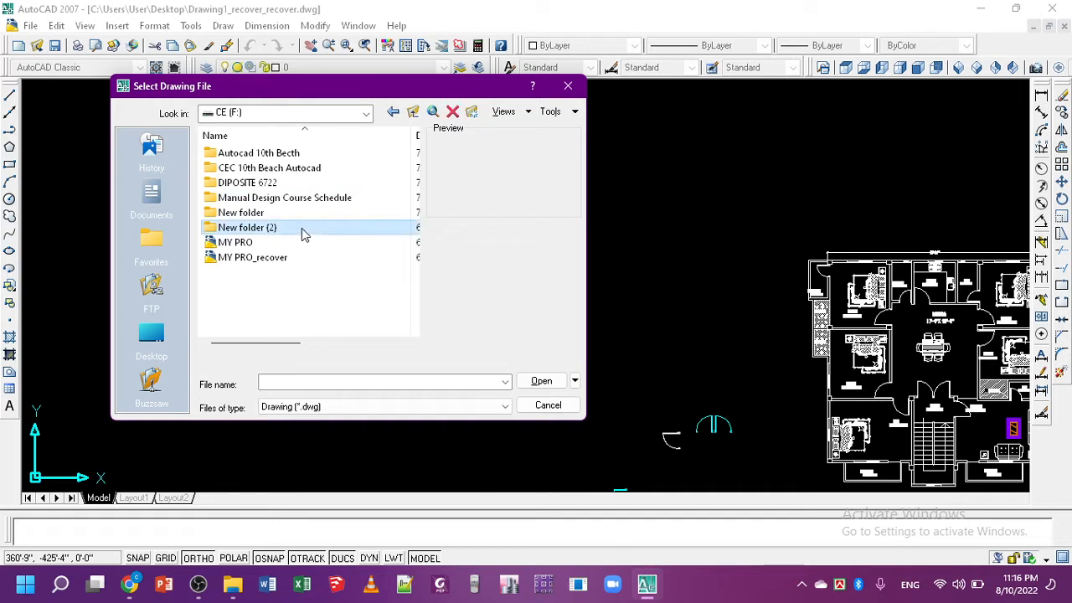
pyautogui.doubleClick(301, 228)
pyautogui.doubleClick(269, 156)
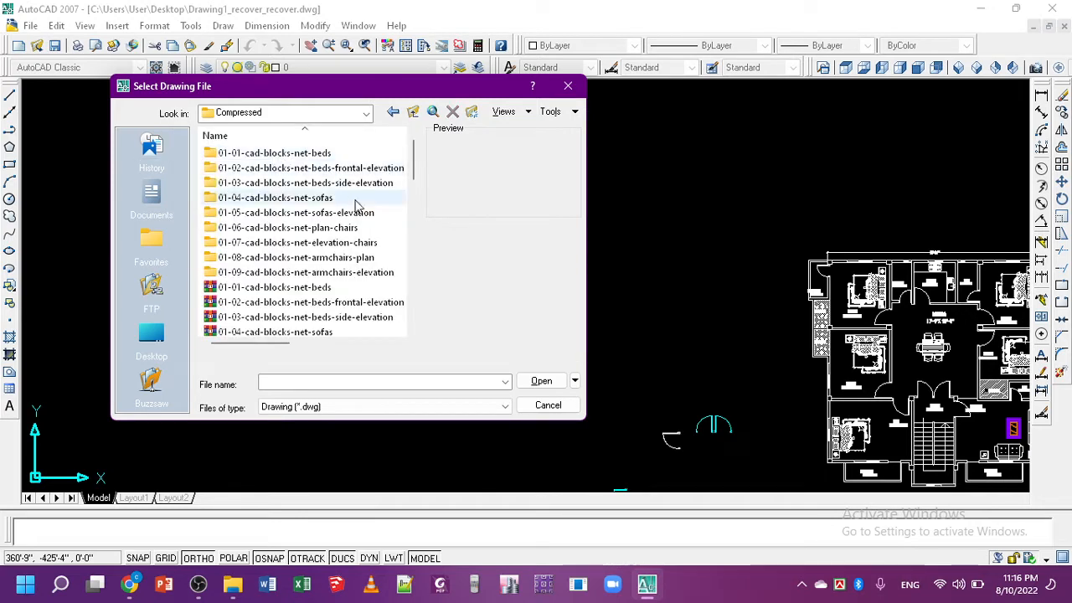
pyautogui.click(393, 113)
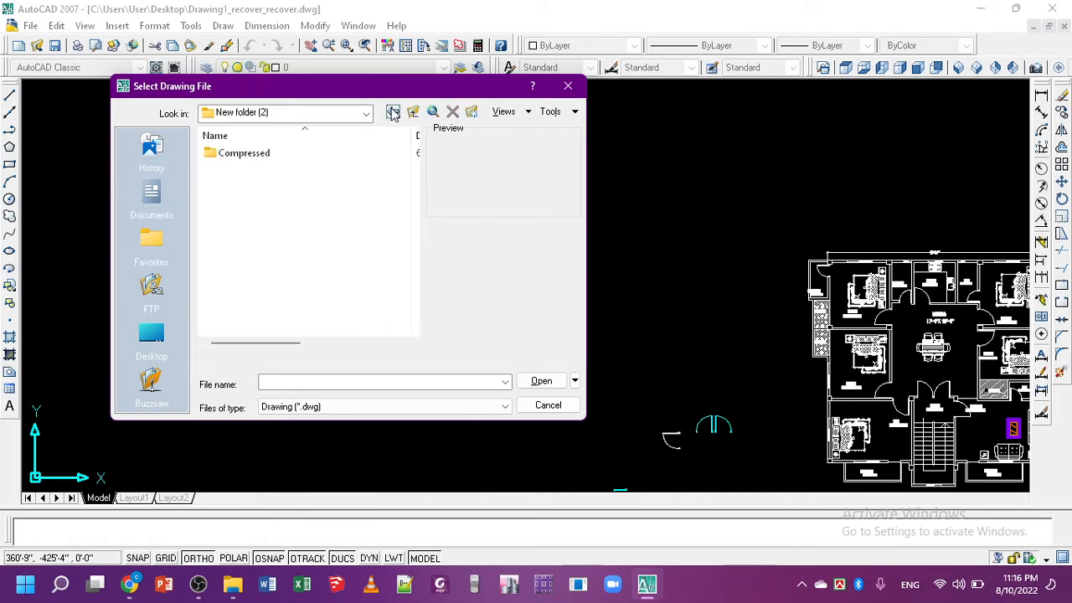
pyautogui.click(393, 113)
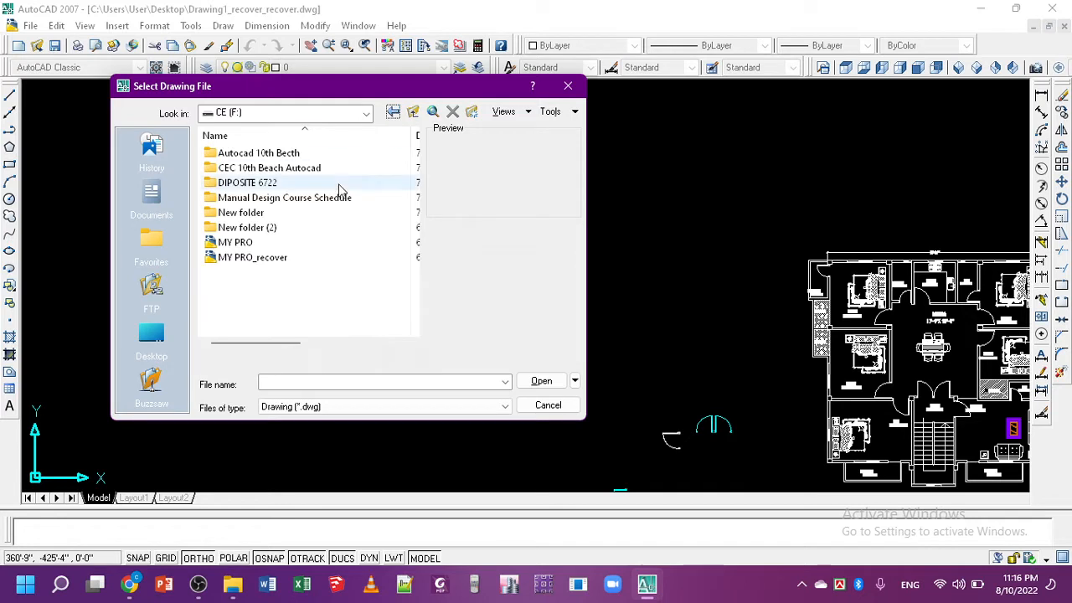
pyautogui.doubleClick(265, 228)
pyautogui.doubleClick(263, 156)
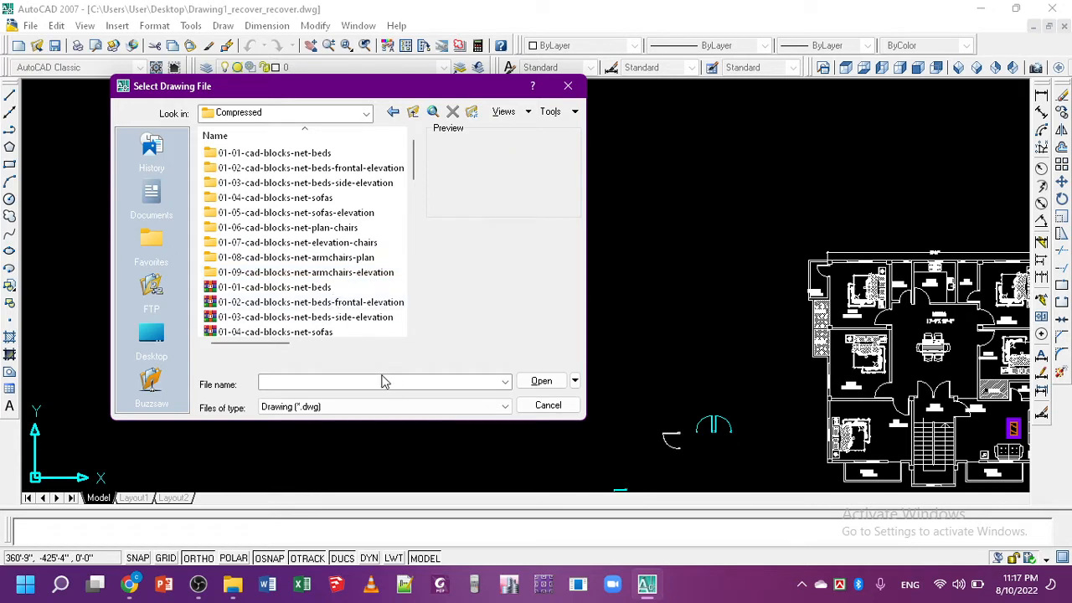
# - Choose the drawing 01-06-cad-blocks-net-plan-chairs from its folder of the same name as the block to insert
pyautogui.click(332, 230)
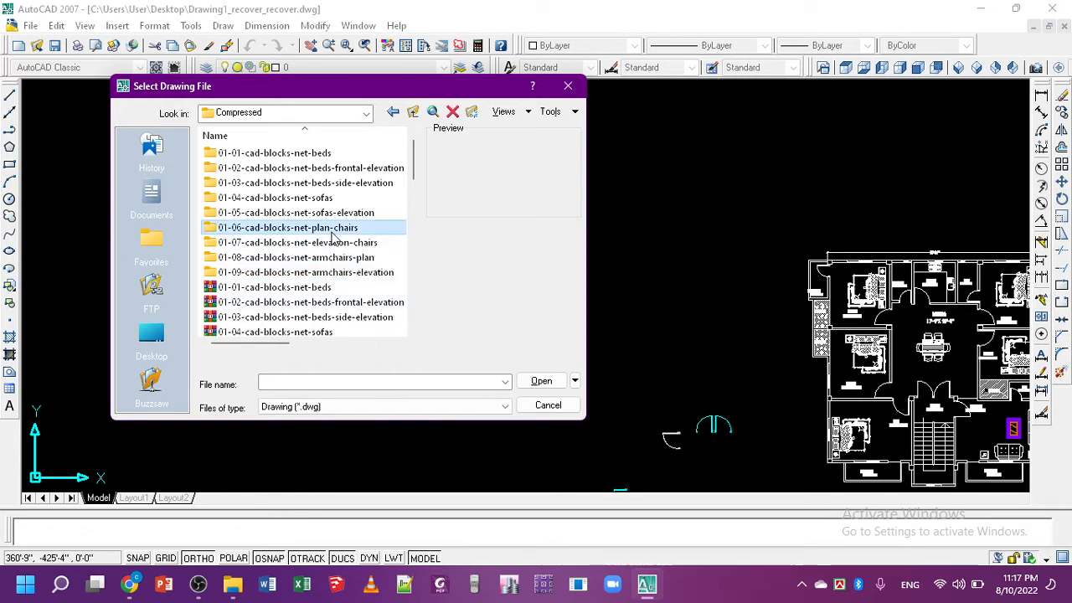
pyautogui.click(542, 380)
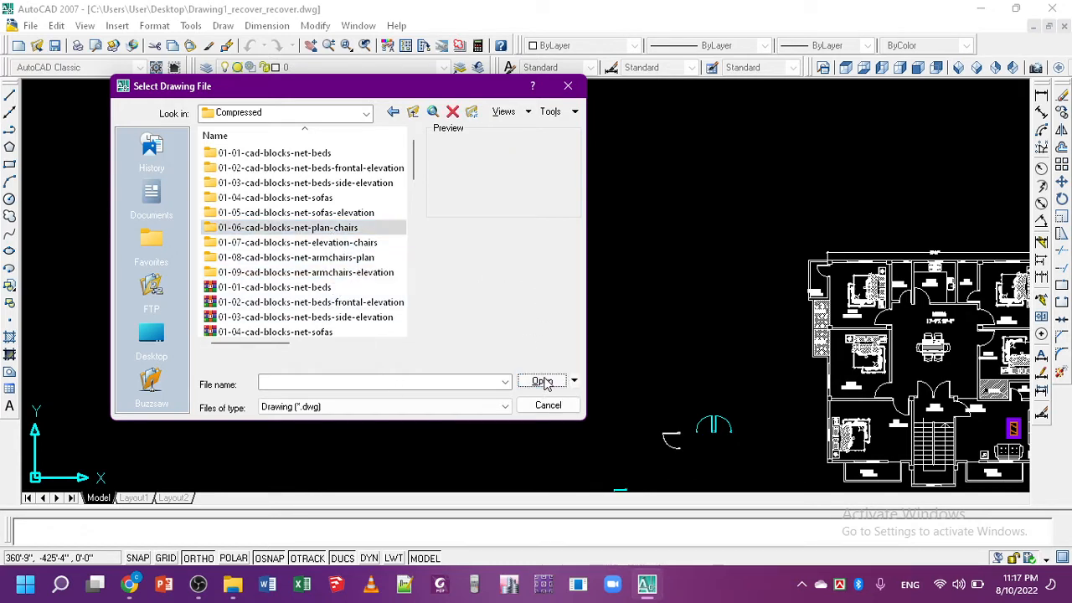
pyautogui.click(271, 159)
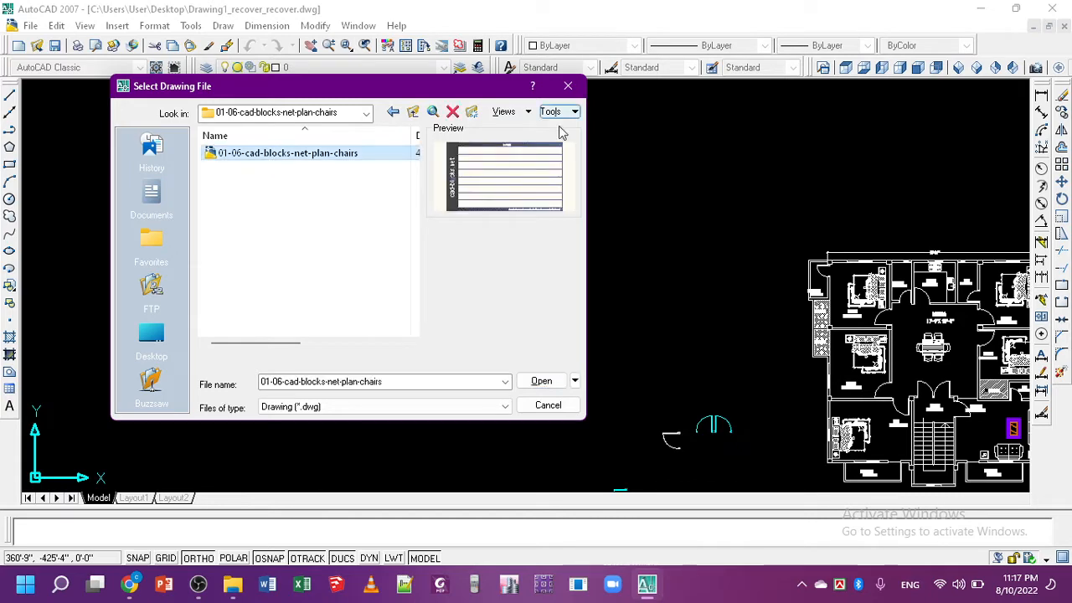
pyautogui.click(541, 382)
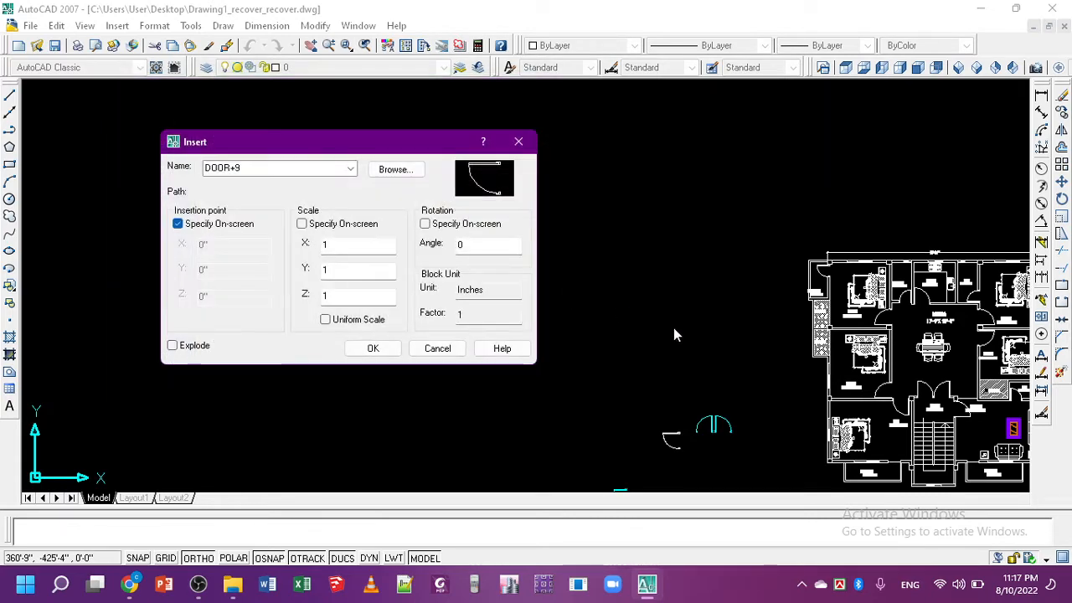
# - Redefine the existing 01-06-cad-blocks-net-plan-chairs block from the chosen file and place it in the empty area beside the floor plan
pyautogui.click(374, 349)
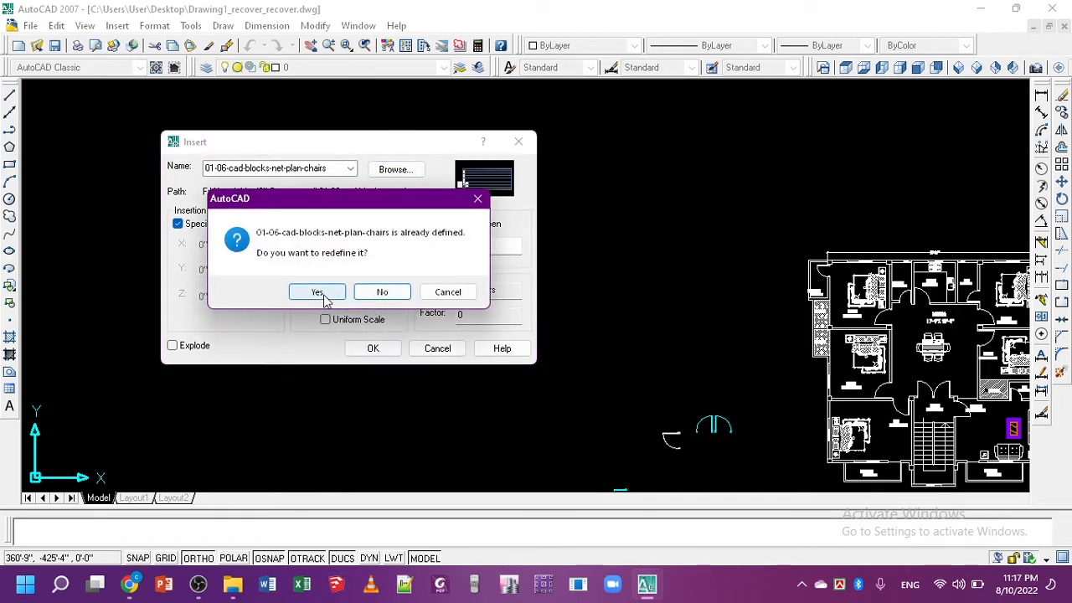
pyautogui.click(318, 290)
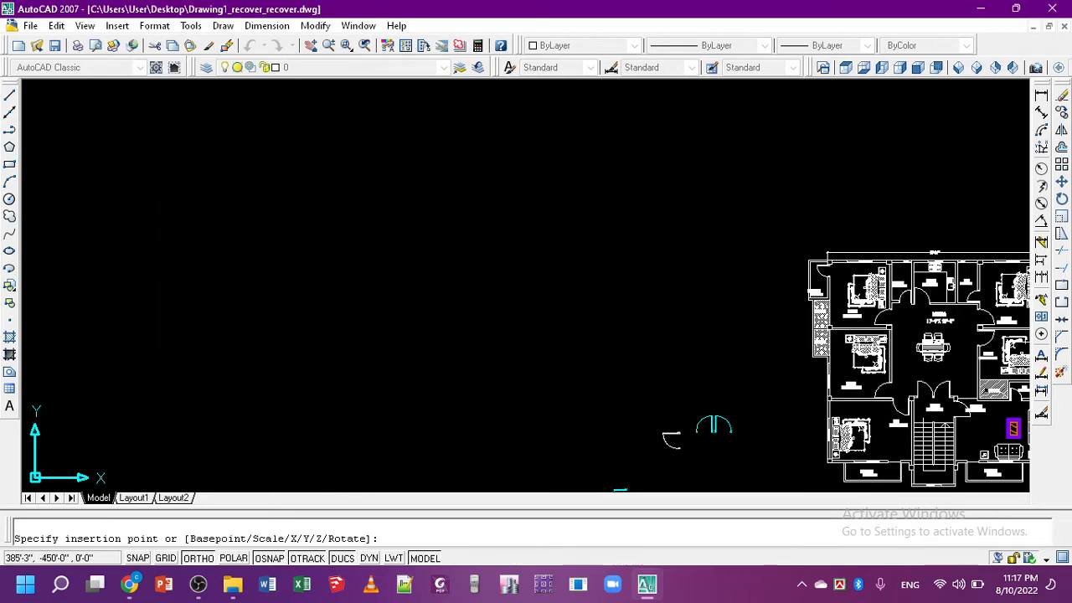
pyautogui.click(495, 302)
# - Examine where the inserted chairs sheet lies among the bed block sheets, the sofa blocks and the floor plan
pyautogui.scroll(-3, 376, 218)
pyautogui.moveTo(357, 215); pyautogui.dragTo(394, 266, button='middle')
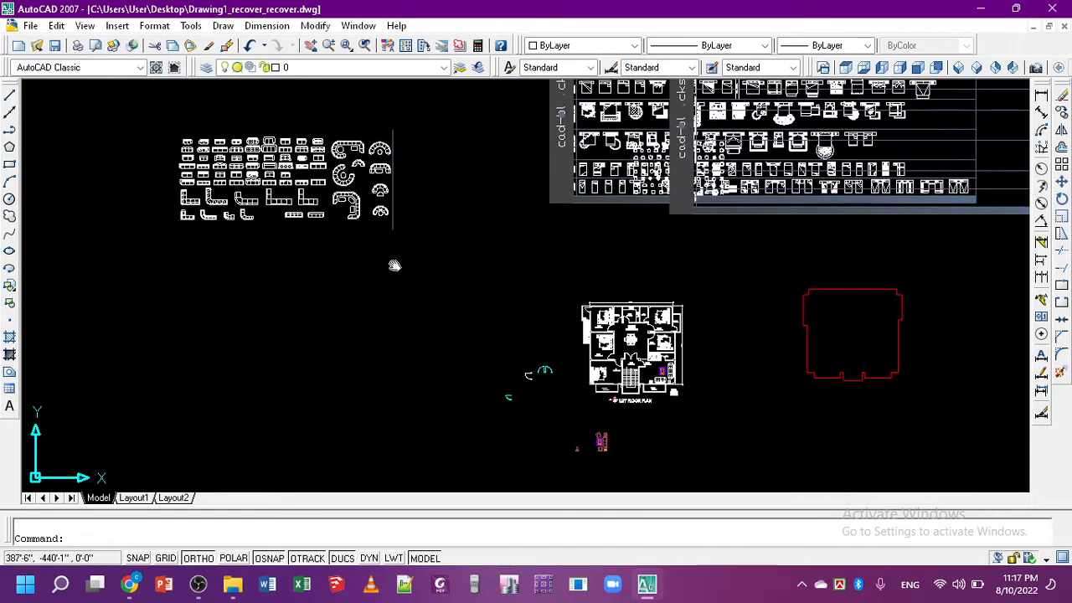
pyautogui.moveTo(513, 220); pyautogui.dragTo(326, 322, button='middle')
pyautogui.scroll(4, 579, 265)
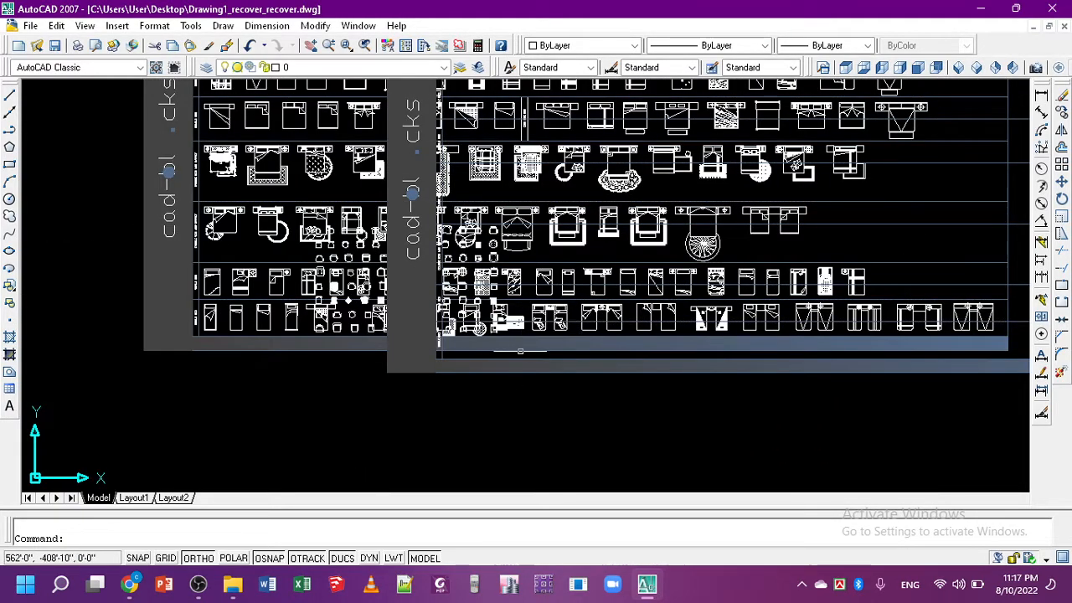
pyautogui.scroll(-4, 773, 293)
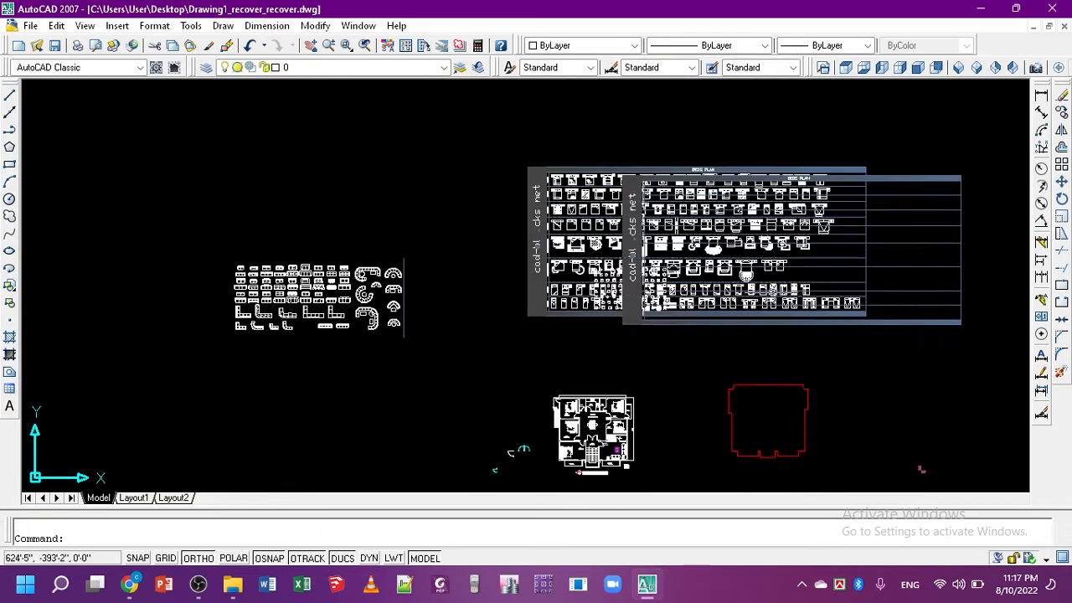
pyautogui.scroll(6, 557, 238)
pyautogui.moveTo(637, 188); pyautogui.dragTo(269, 190, button='middle')
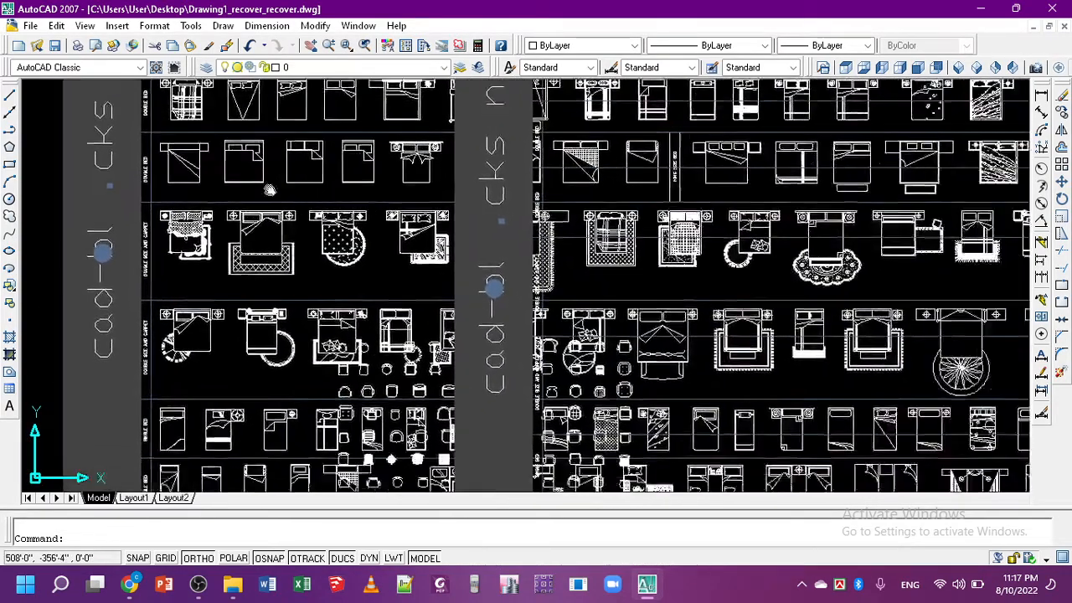
pyautogui.scroll(-8, 269, 190)
pyautogui.scroll(8, 477, 179)
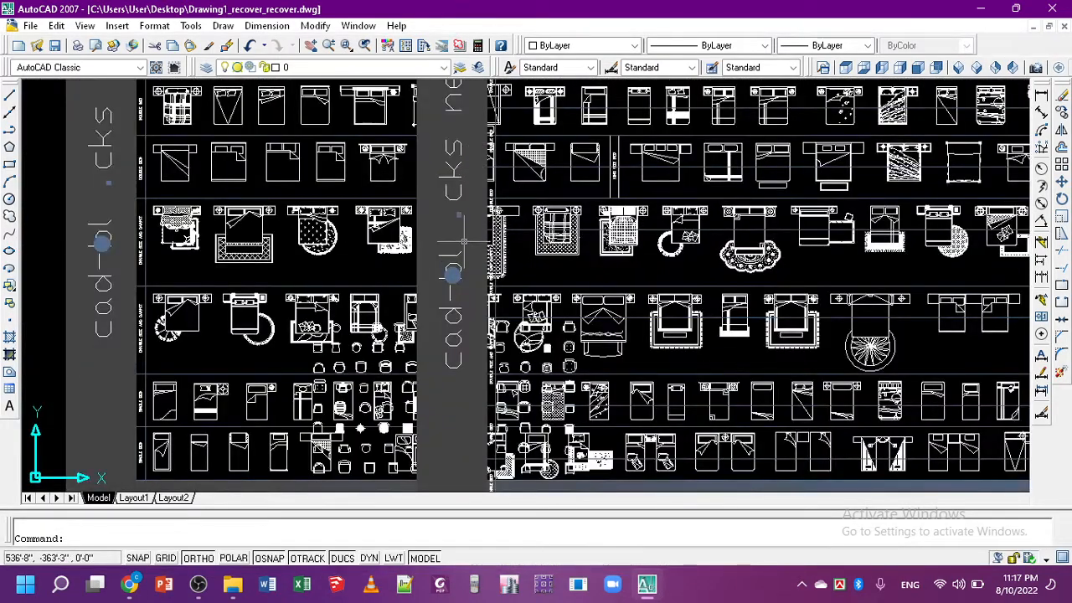
pyautogui.scroll(-3, 464, 242)
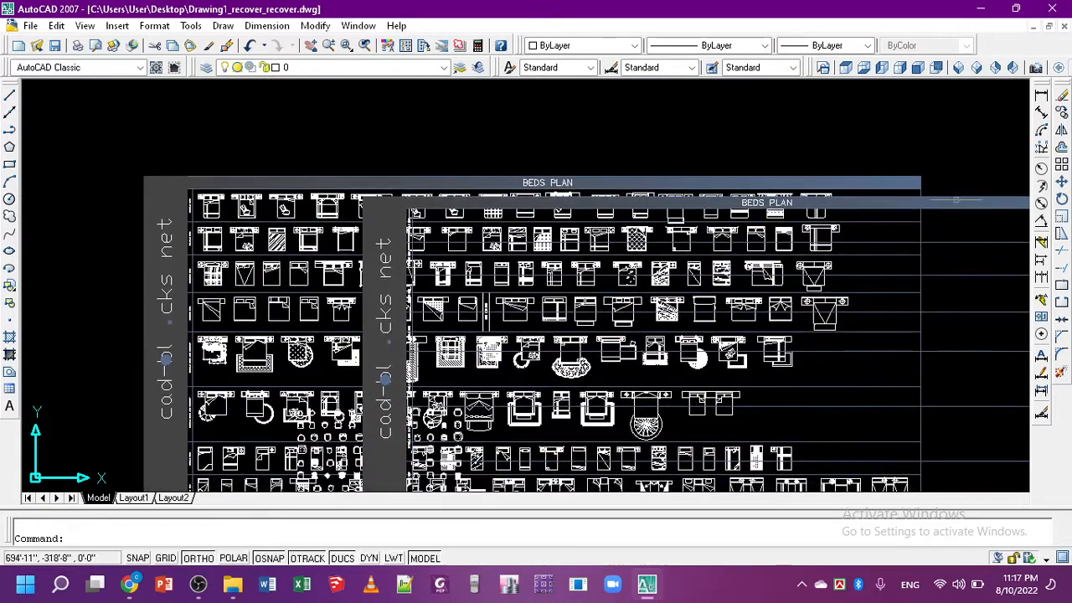
pyautogui.scroll(-5, 614, 266)
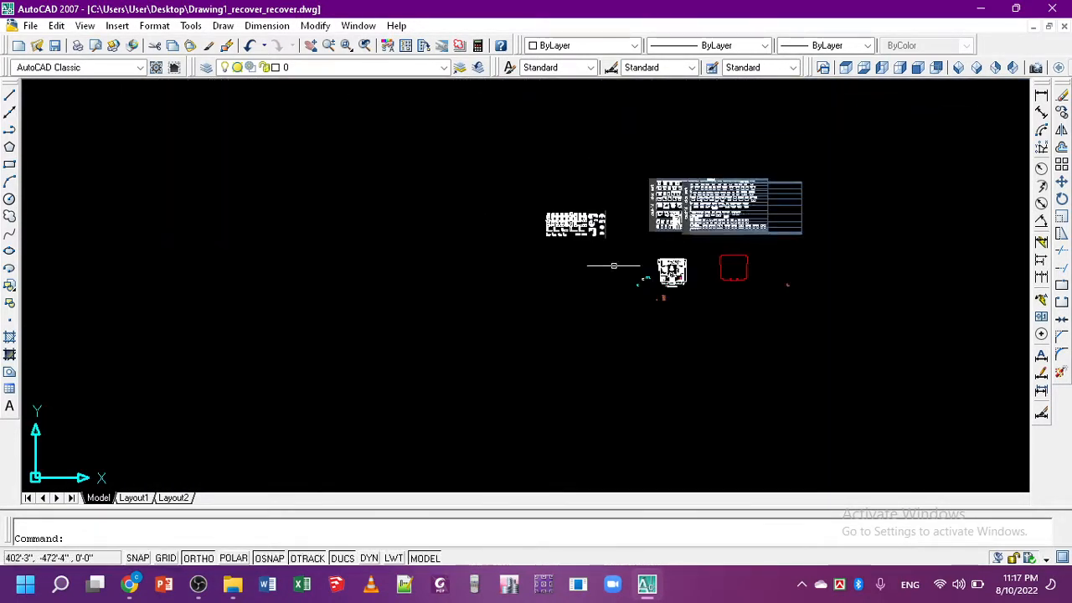
pyautogui.scroll(5, 614, 265)
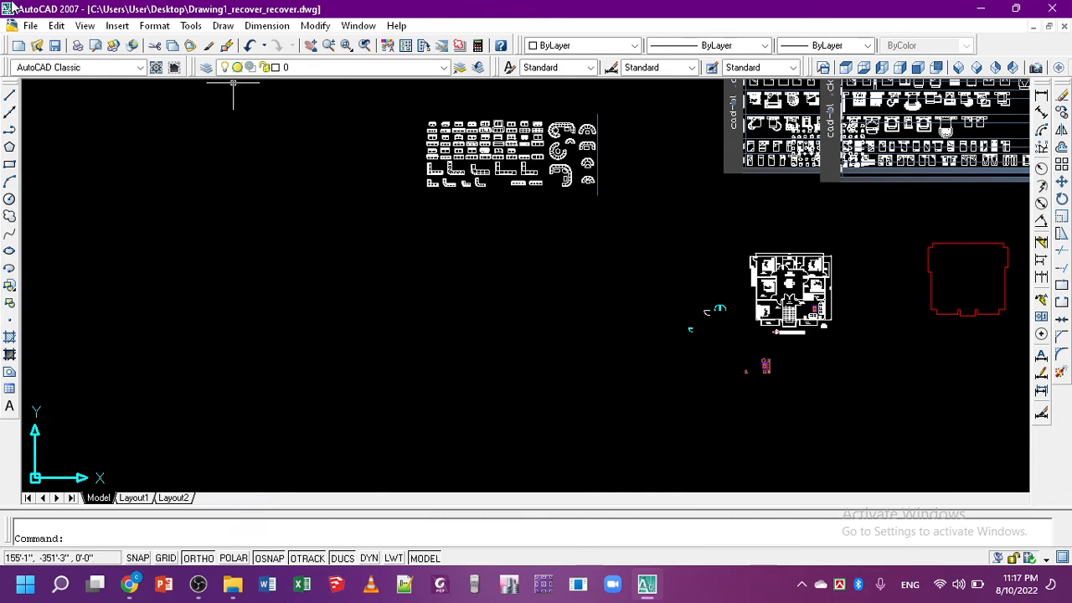
# - Insert the 01-06-cad-blocks-net-plan-chairs block again in an empty area far from the existing drawings
pyautogui.click(117, 26)
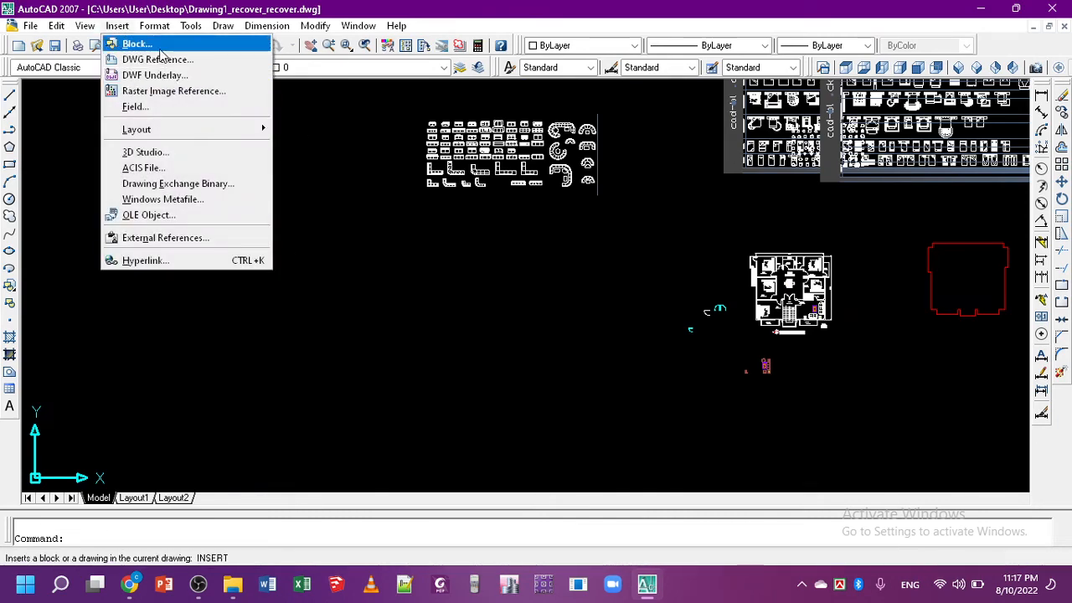
pyautogui.click(138, 41)
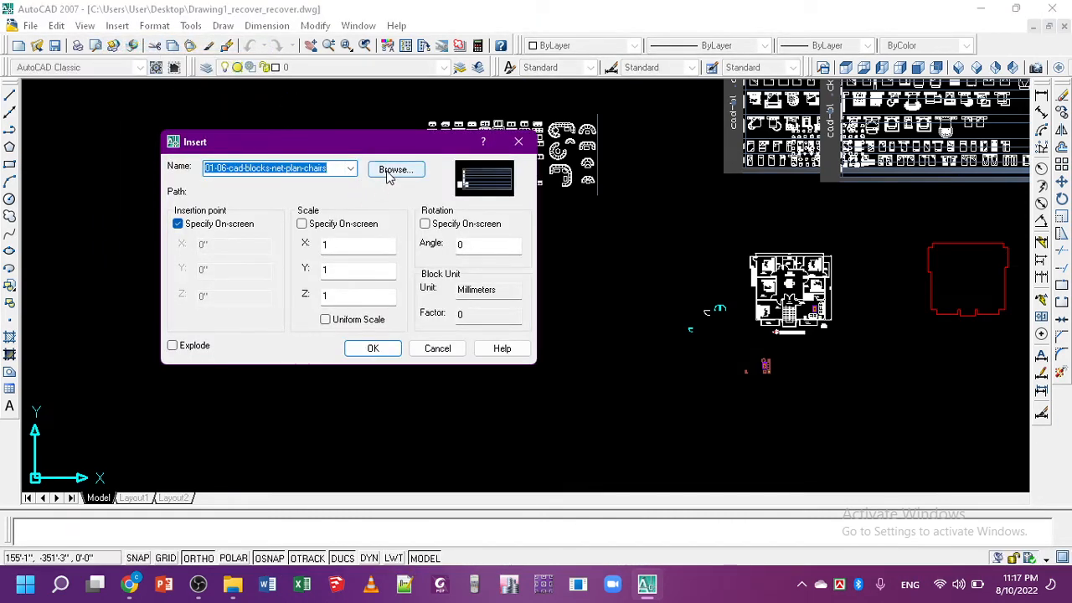
pyautogui.click(373, 349)
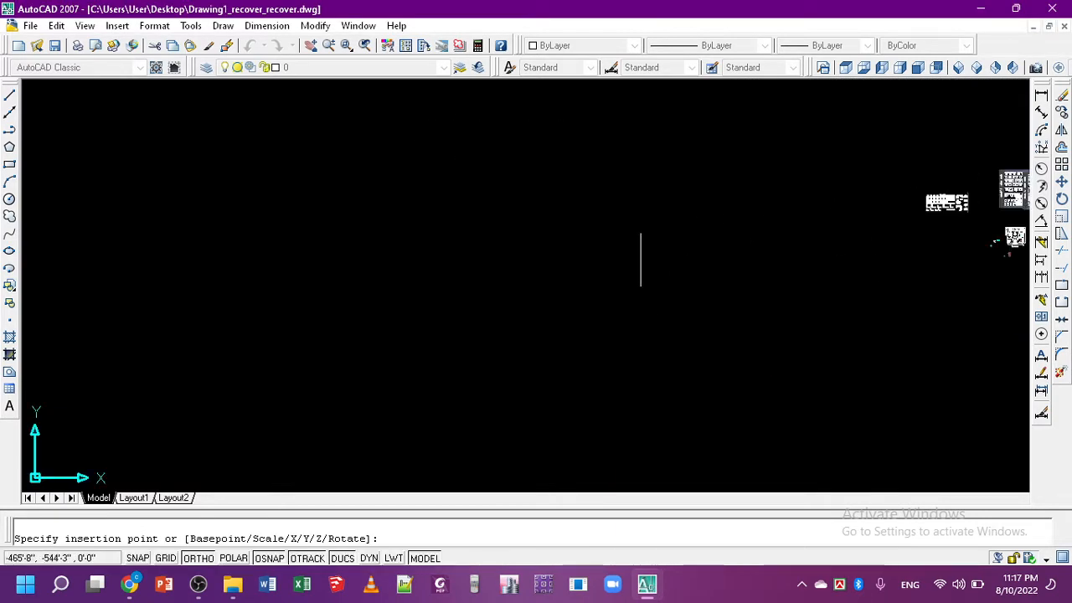
pyautogui.click(339, 203)
pyautogui.scroll(10, 336, 234)
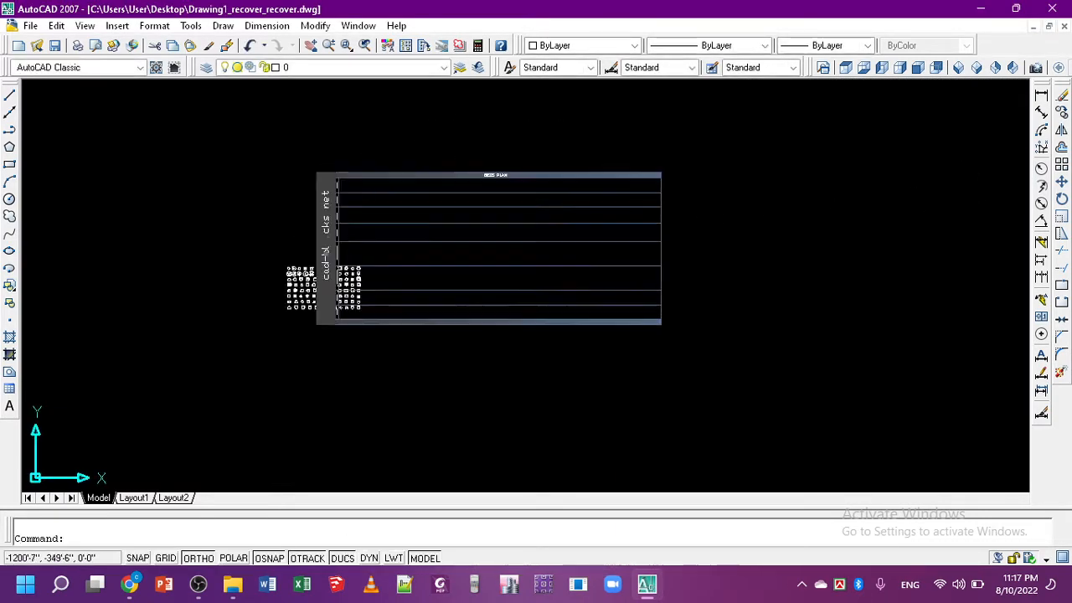
pyautogui.scroll(-5, 459, 230)
pyautogui.click(588, 163)
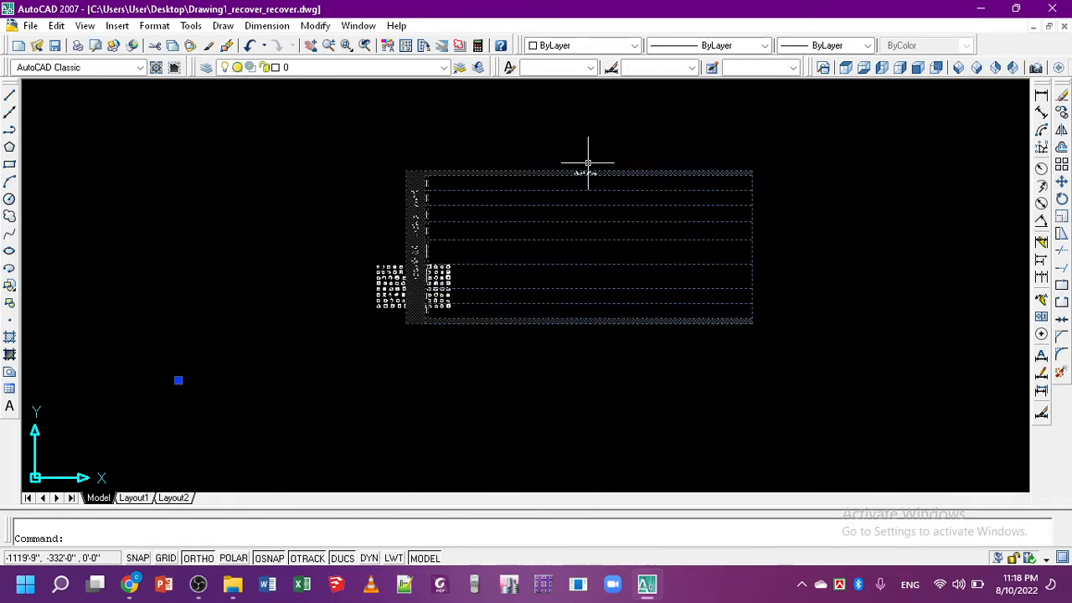
pyautogui.press('Delete')
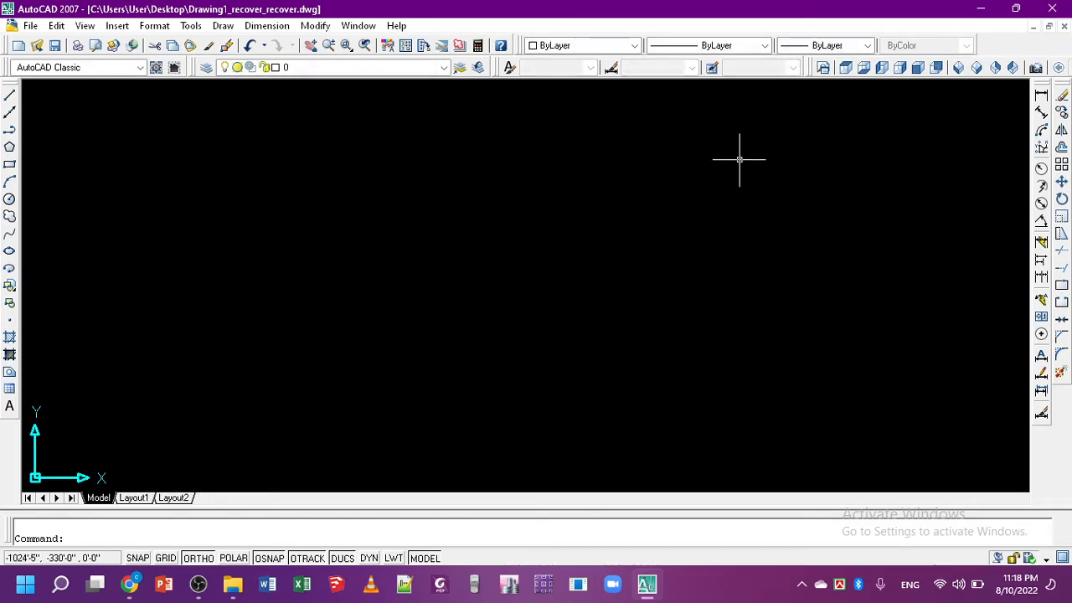
pyautogui.hotkey('ctrl', 'z')
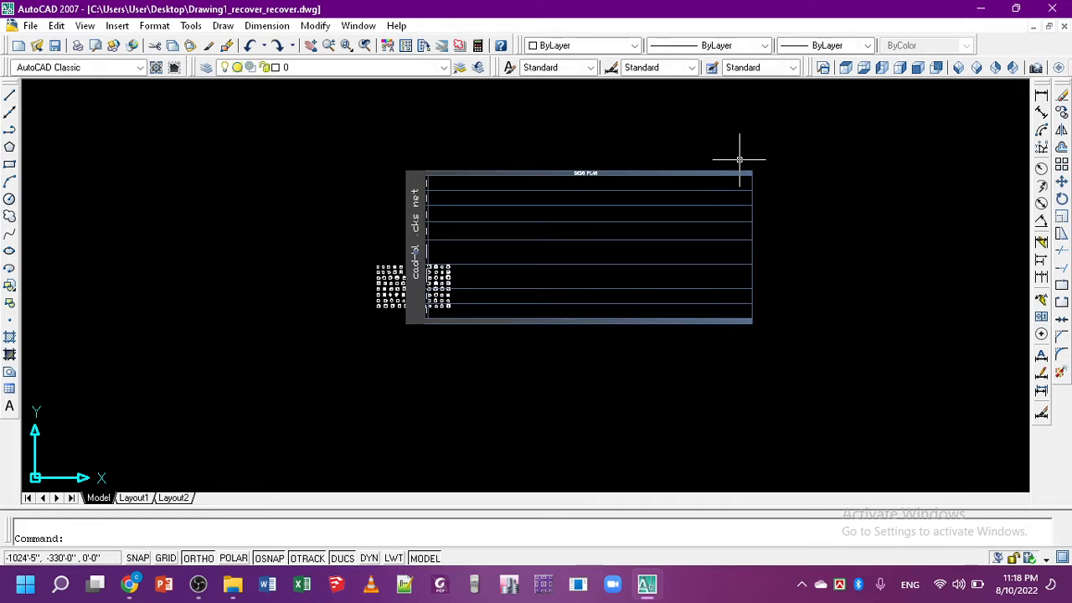
# - Explode the newly inserted chairs block
pyautogui.click(844, 298)
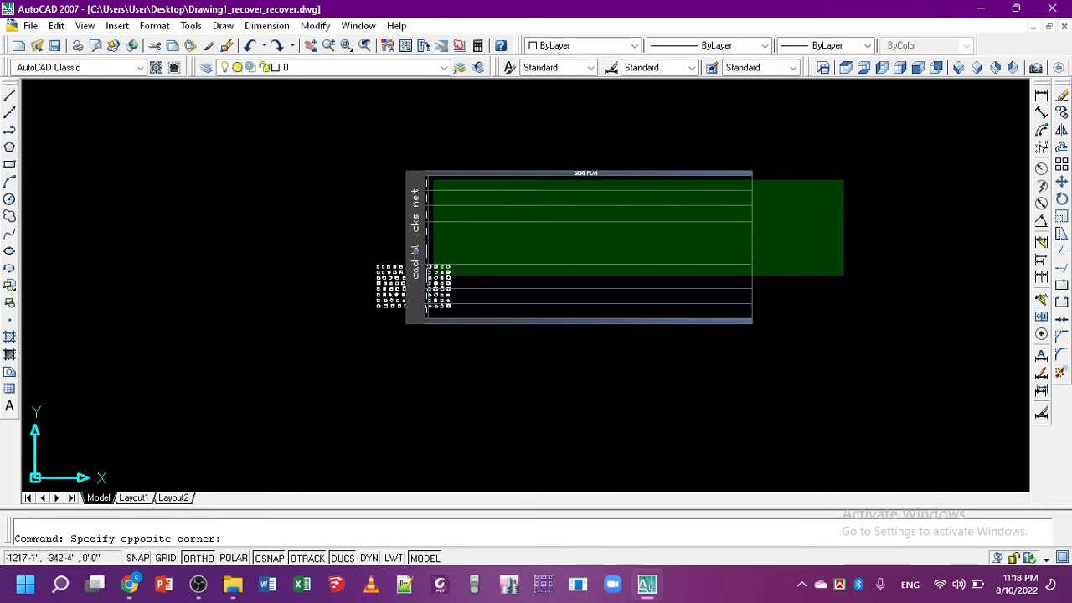
pyautogui.click(356, 173)
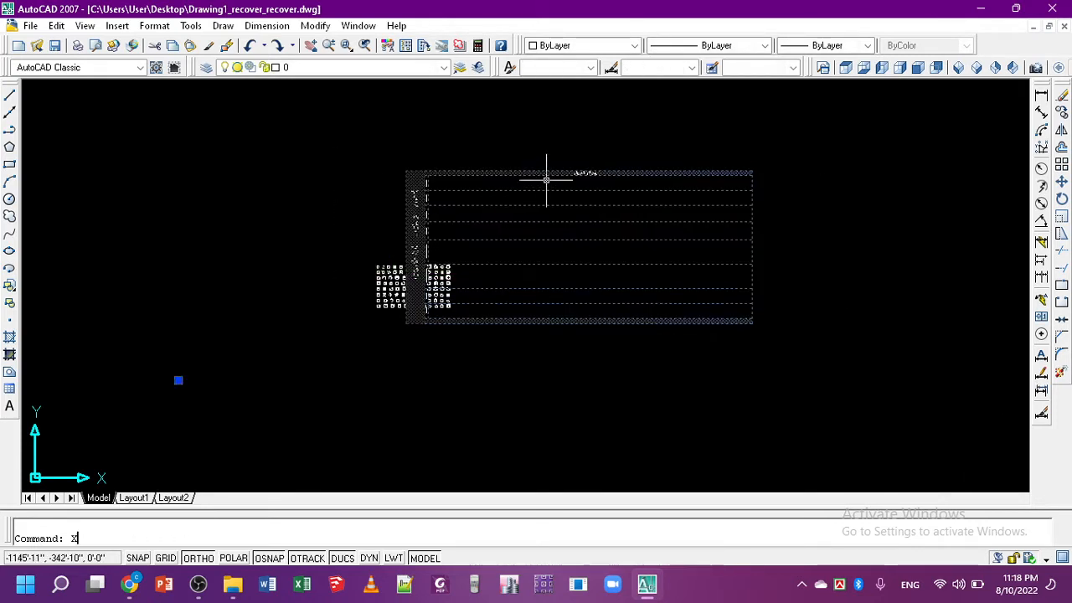
pyautogui.press('Return')
# - Delete the sheet frame with its title and row lines from around the exploded chairs
pyautogui.scroll(-2, 628, 222)
pyautogui.click(692, 308)
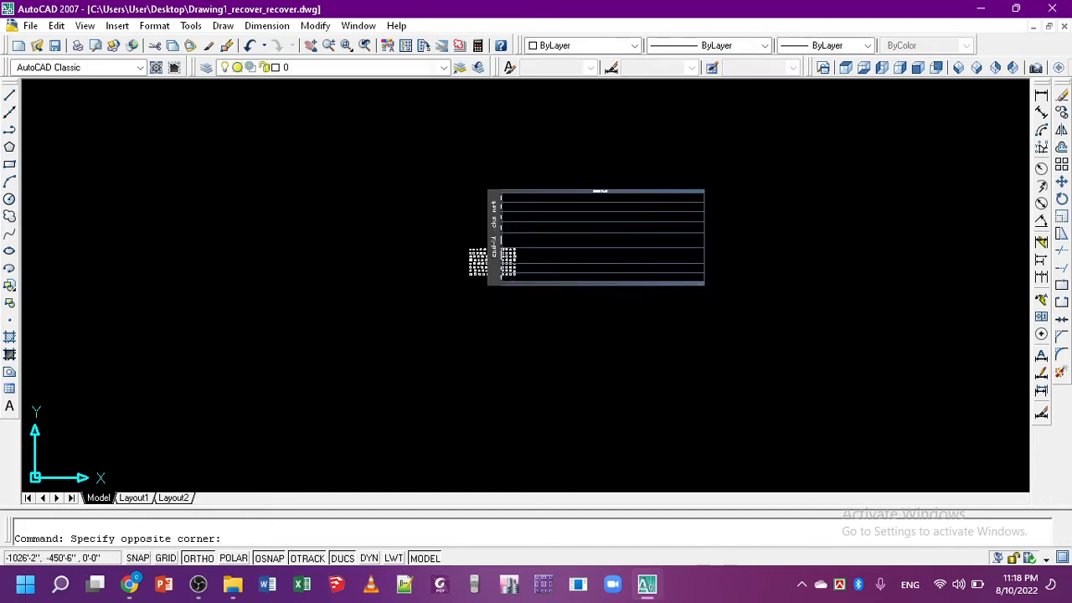
pyautogui.click(639, 175)
pyautogui.press('Delete')
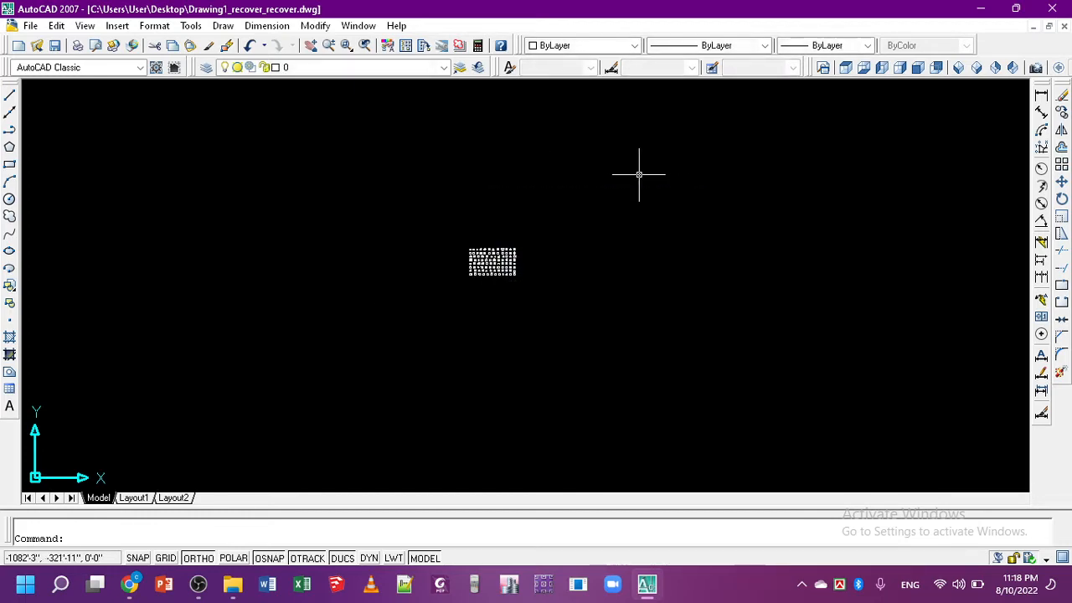
# - Examine the individual chair designs across all rows of the chairs collection
pyautogui.scroll(6, 502, 276)
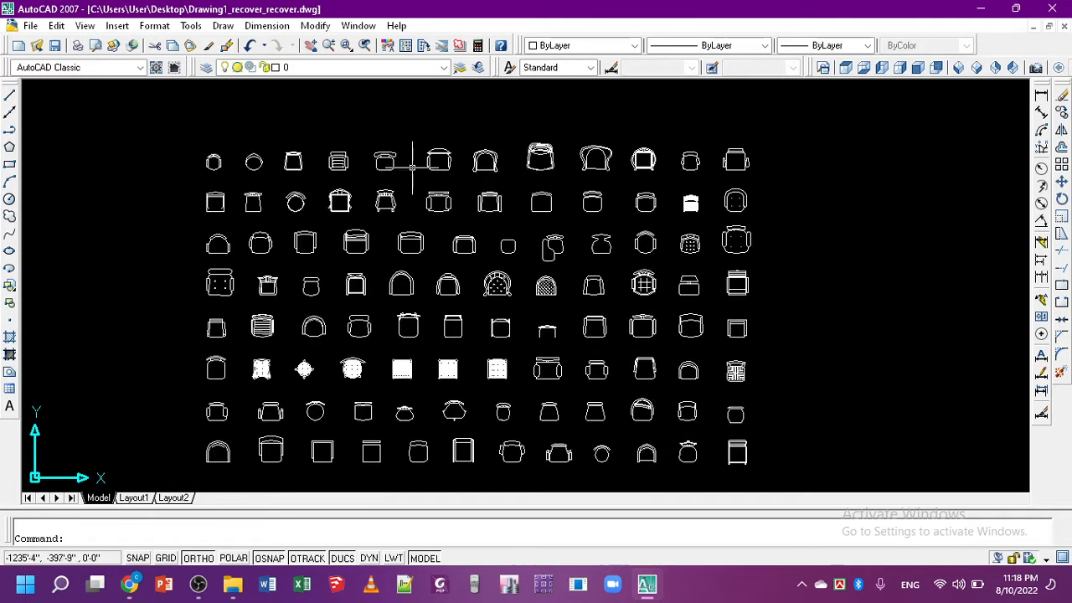
pyautogui.moveTo(413, 162); pyautogui.dragTo(786, 225, button='middle')
pyautogui.scroll(4, 551, 202)
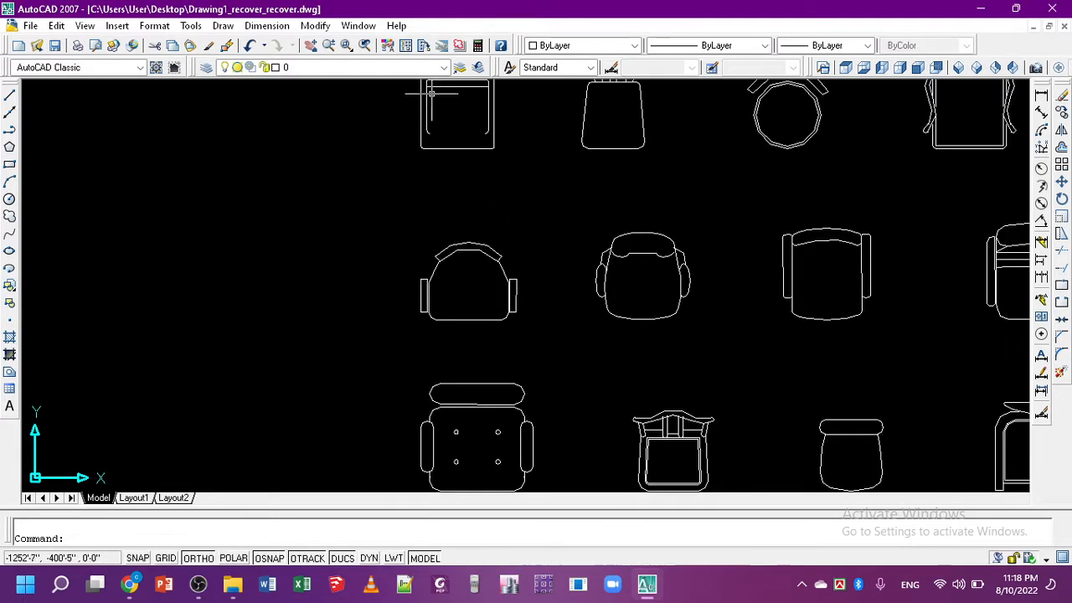
pyautogui.scroll(-5, 476, 224)
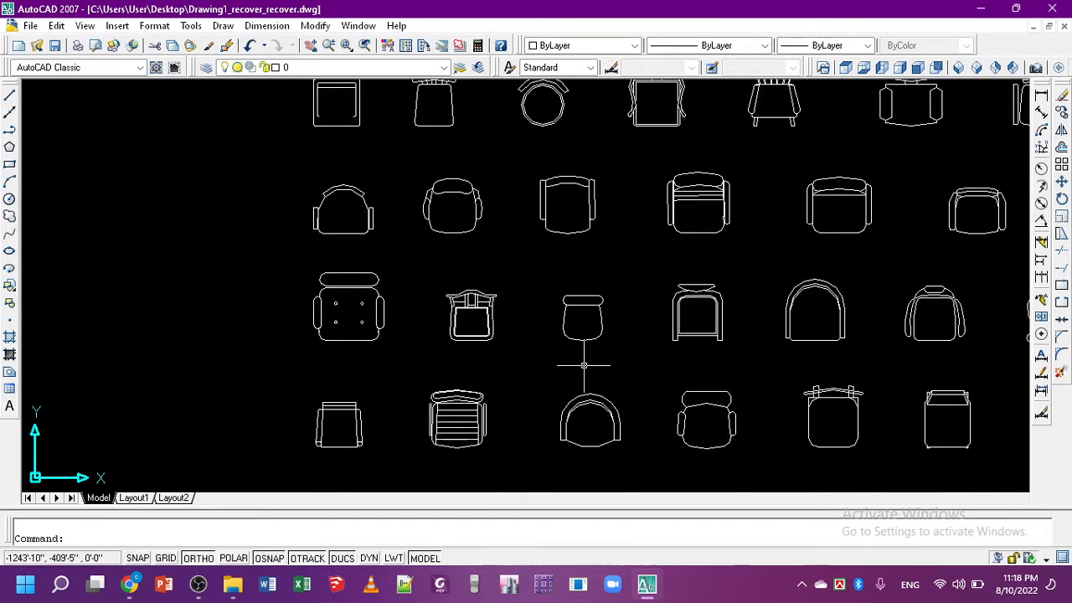
pyautogui.scroll(2, 326, 313)
pyautogui.moveTo(514, 407); pyautogui.dragTo(308, 319, button='middle')
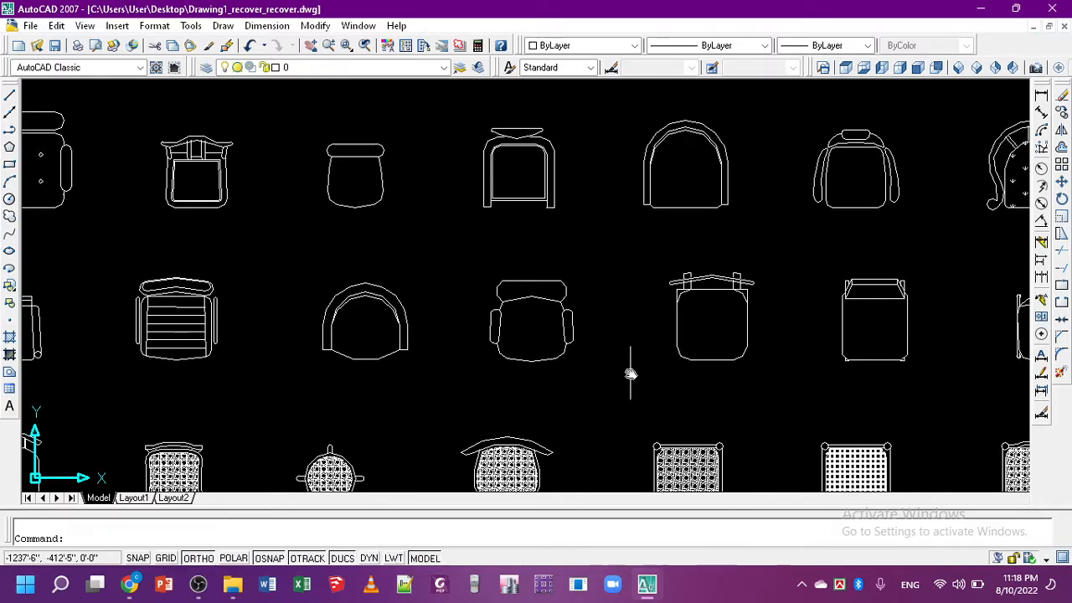
pyautogui.moveTo(822, 457)
pyautogui.mouseDown(button='middle')
pyautogui.moveTo(552, 404)
pyautogui.moveTo(599, 298)
pyautogui.mouseUp(button='middle')
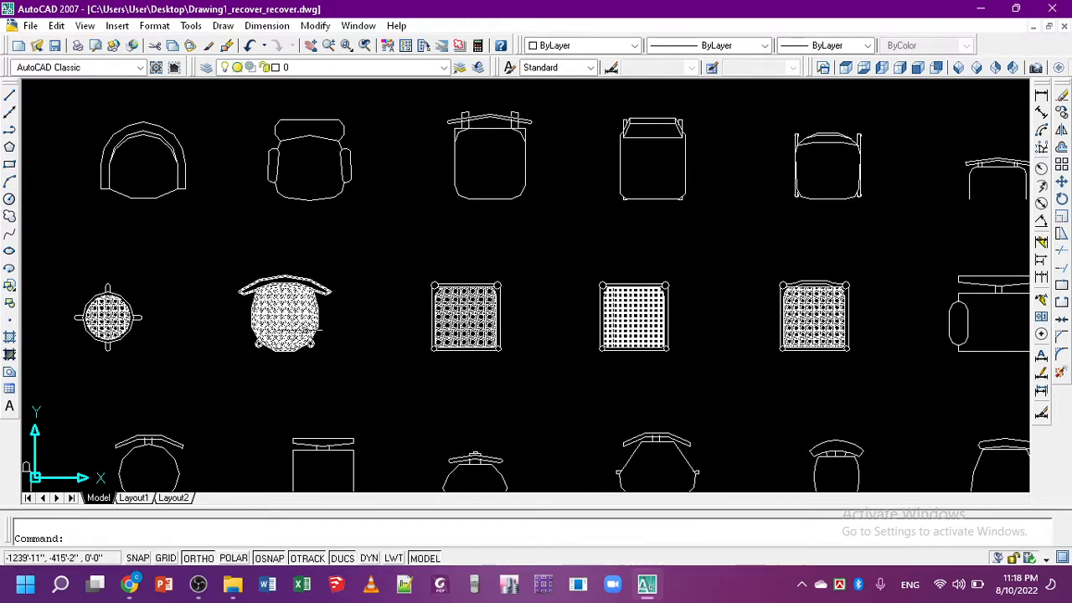
pyautogui.moveTo(737, 336); pyautogui.dragTo(497, 188, button='middle')
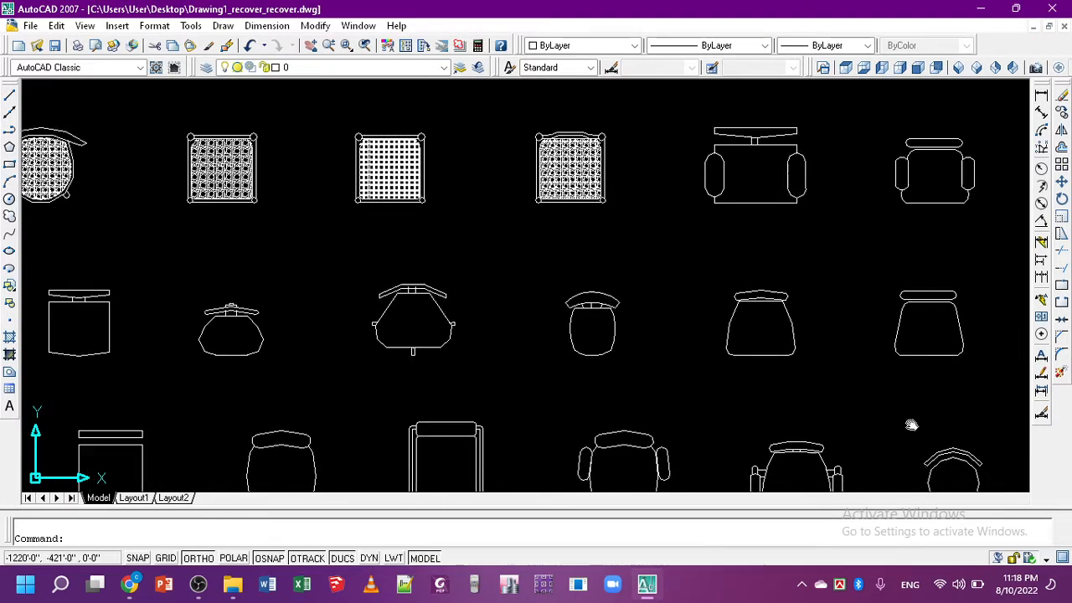
pyautogui.moveTo(911, 425); pyautogui.dragTo(774, 318)
pyautogui.scroll(-4, 773, 319)
pyautogui.scroll(5, 759, 321)
pyautogui.moveTo(985, 336); pyautogui.dragTo(246, 408, button='middle')
pyautogui.moveTo(442, 218); pyautogui.dragTo(595, 406, button='middle')
pyautogui.scroll(-4, 619, 361)
pyautogui.moveTo(546, 308); pyautogui.dragTo(1068, 402, button='middle')
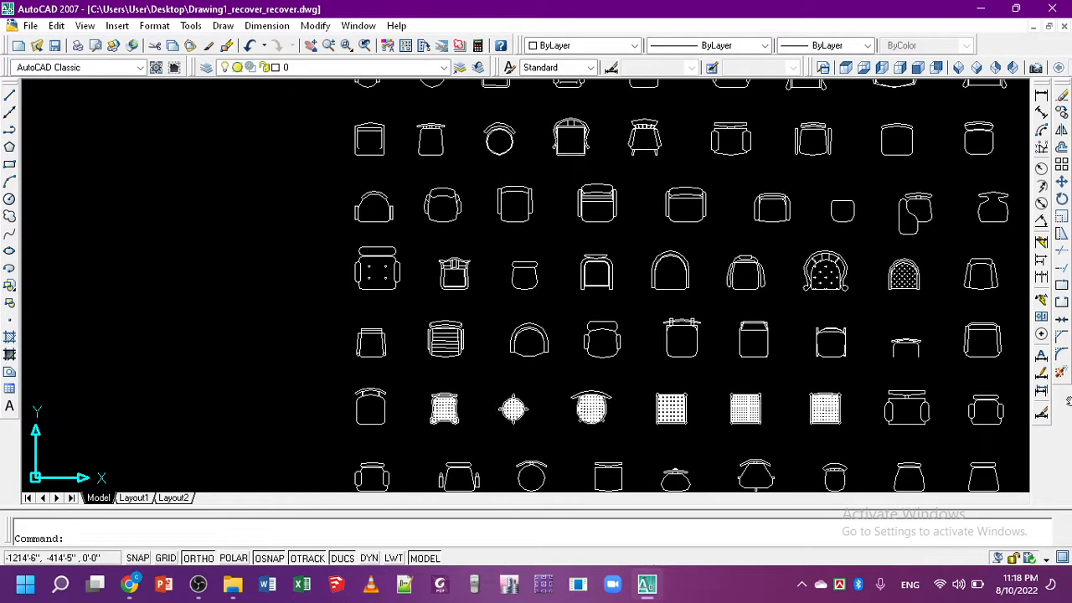
pyautogui.moveTo(832, 258); pyautogui.dragTo(814, 313, button='middle')
pyautogui.scroll(2, 916, 302)
pyautogui.moveTo(916, 301); pyautogui.dragTo(870, 357, button='middle')
pyautogui.moveTo(714, 254)
pyautogui.mouseDown(button='middle')
pyautogui.moveTo(829, 377)
pyautogui.moveTo(839, 403)
pyautogui.mouseUp(button='middle')
pyautogui.scroll(5, 869, 350)
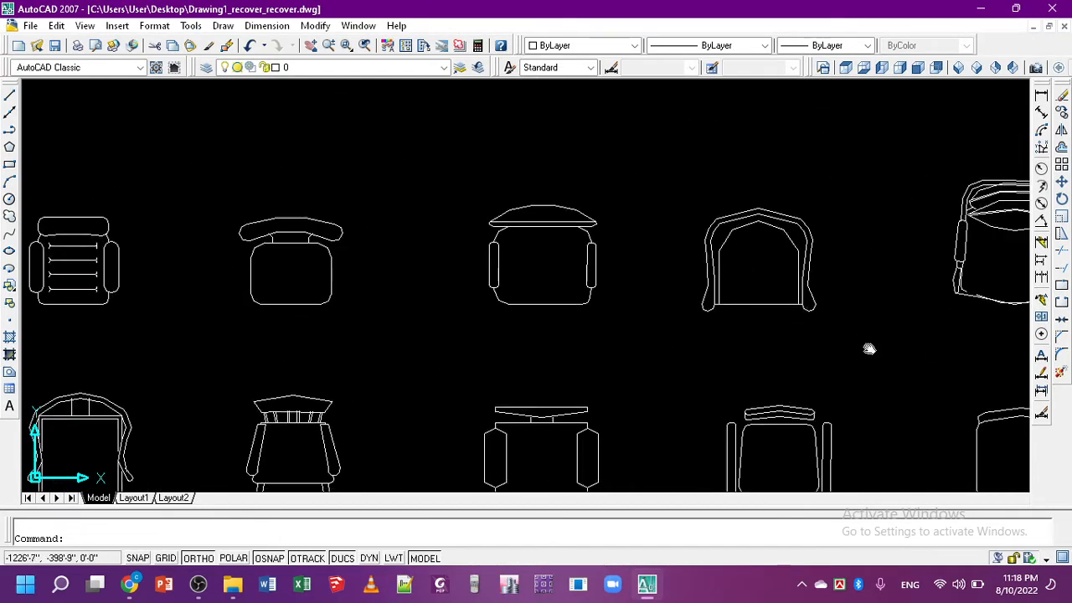
pyautogui.scroll(-4, 716, 273)
pyautogui.moveTo(756, 345); pyautogui.dragTo(766, 251, button='middle')
pyautogui.scroll(-2, 813, 324)
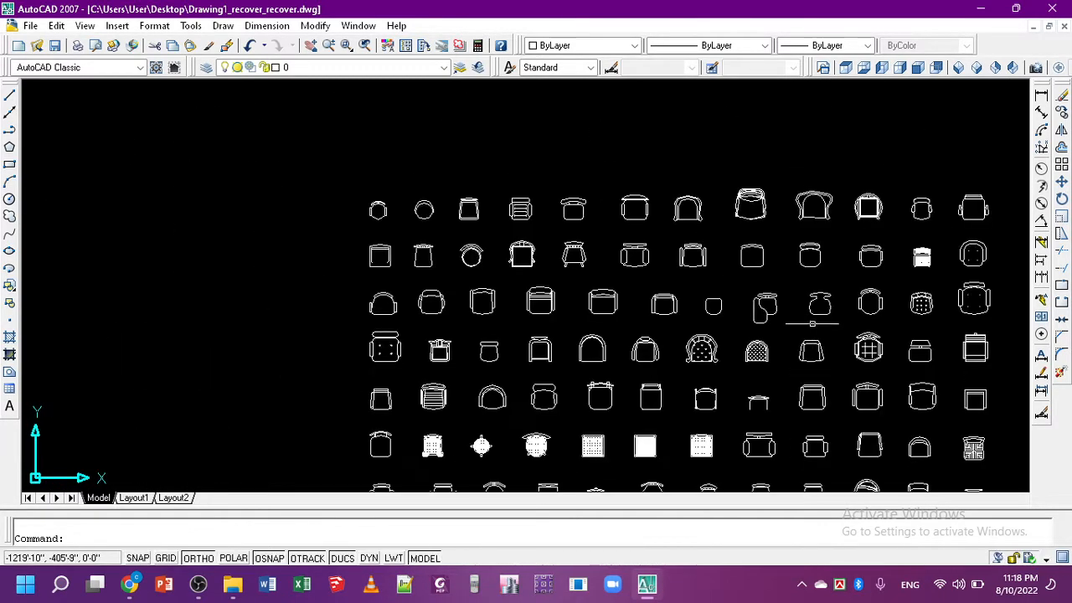
pyautogui.moveTo(823, 334); pyautogui.dragTo(688, 220, button='middle')
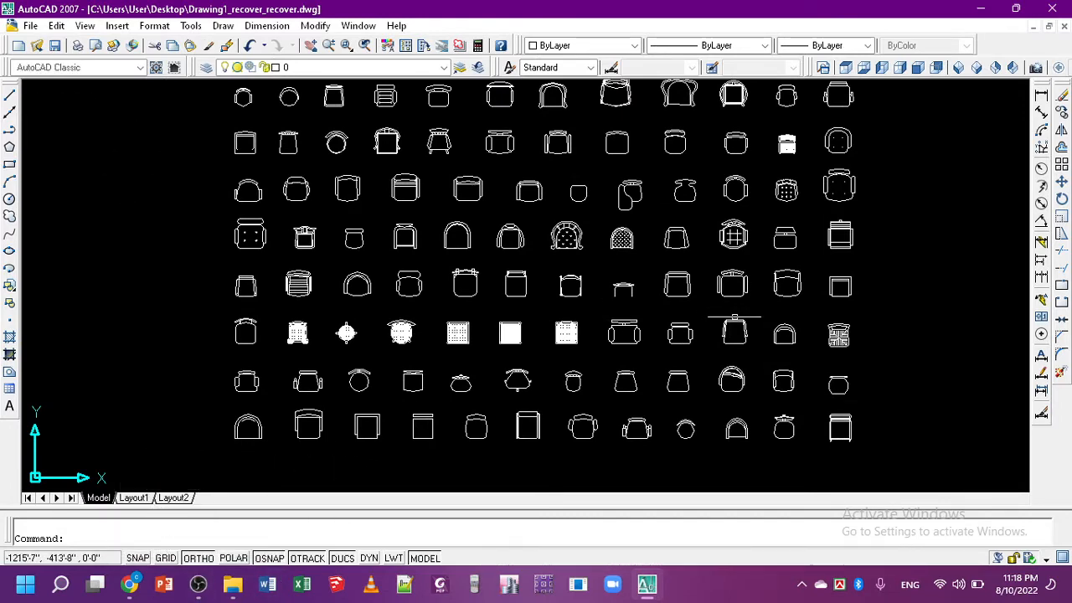
pyautogui.moveTo(680, 205); pyautogui.dragTo(722, 283, button='middle')
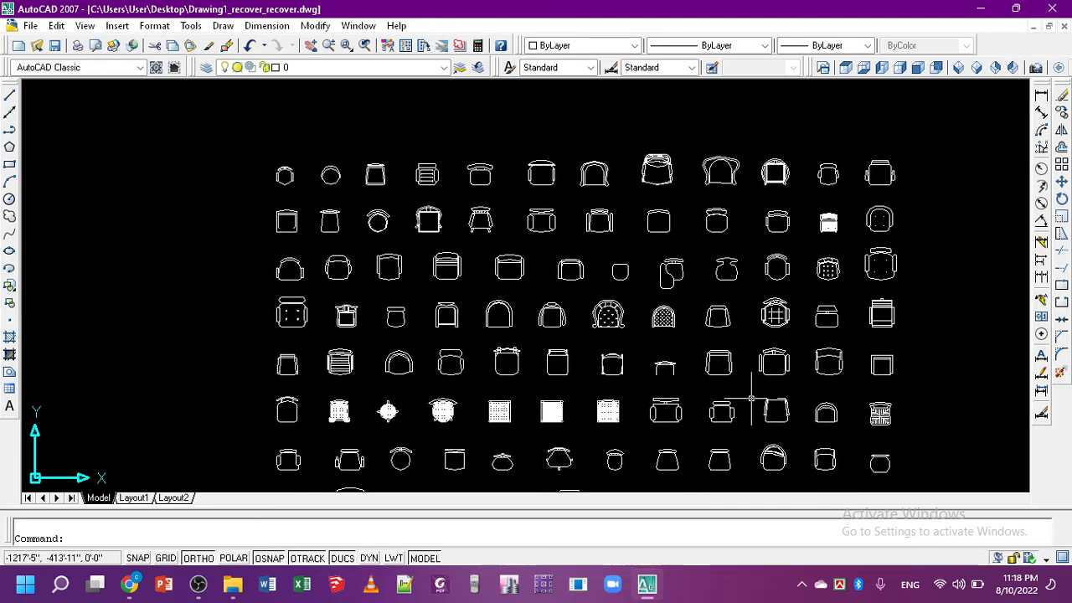
pyautogui.moveTo(751, 398); pyautogui.dragTo(668, 355, button='middle')
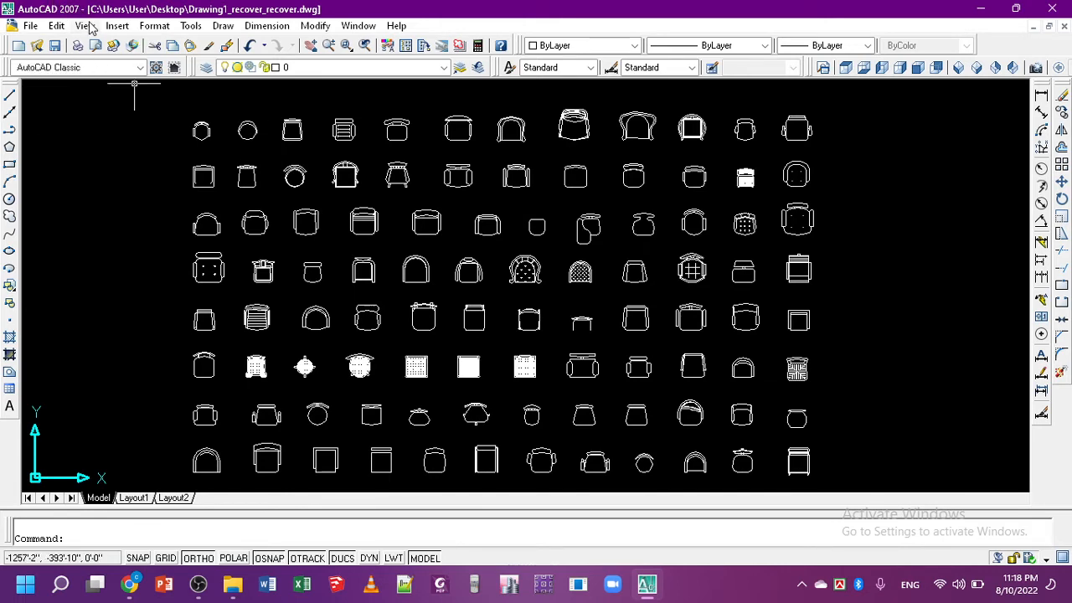
pyautogui.click(118, 26)
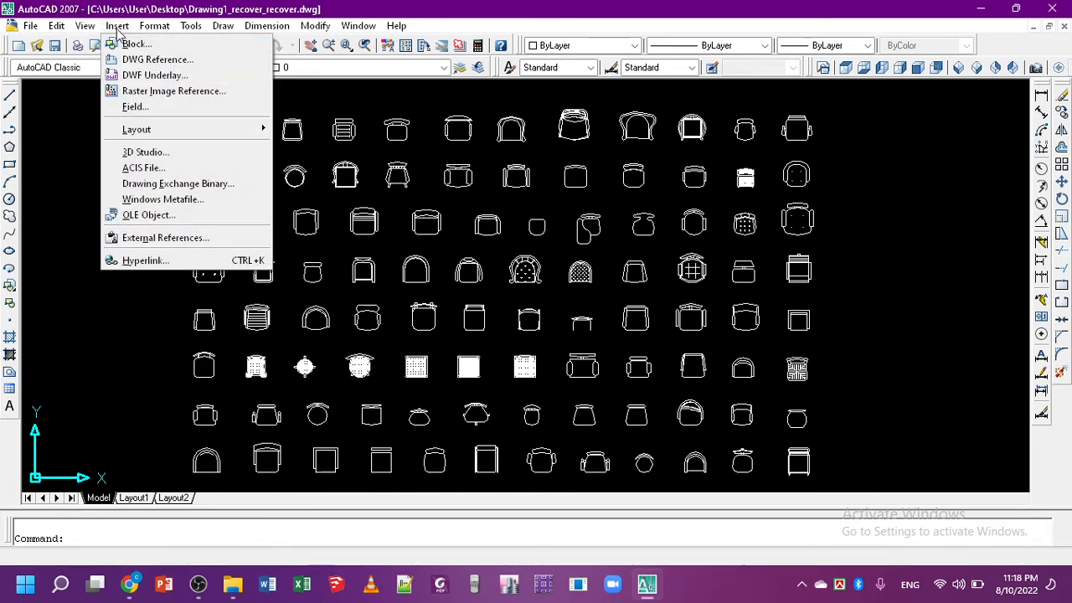
pyautogui.moveTo(121, 25)
pyautogui.click(141, 60)
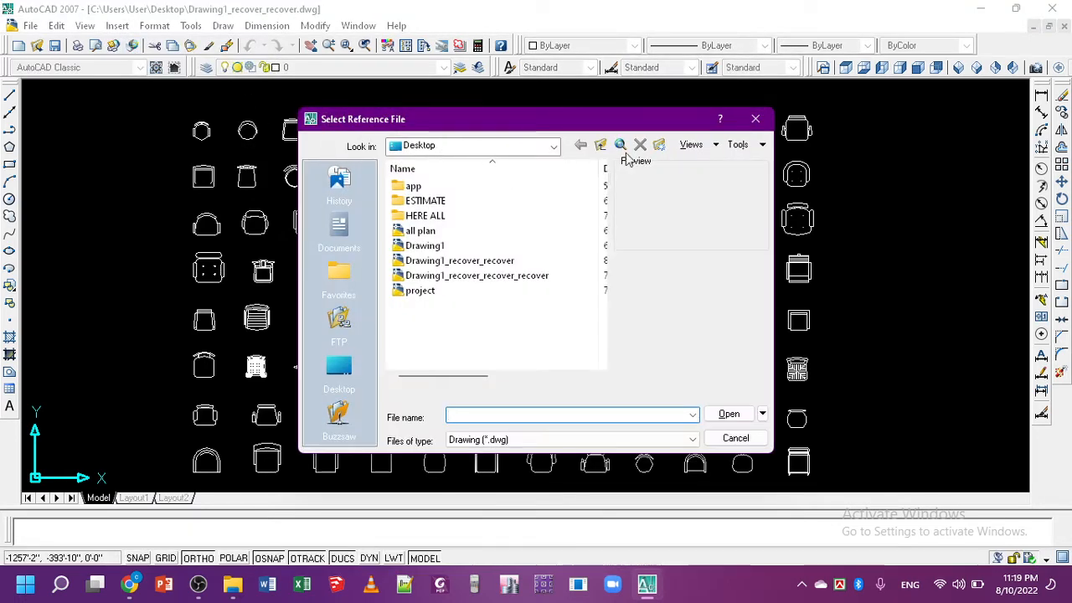
pyautogui.click(756, 119)
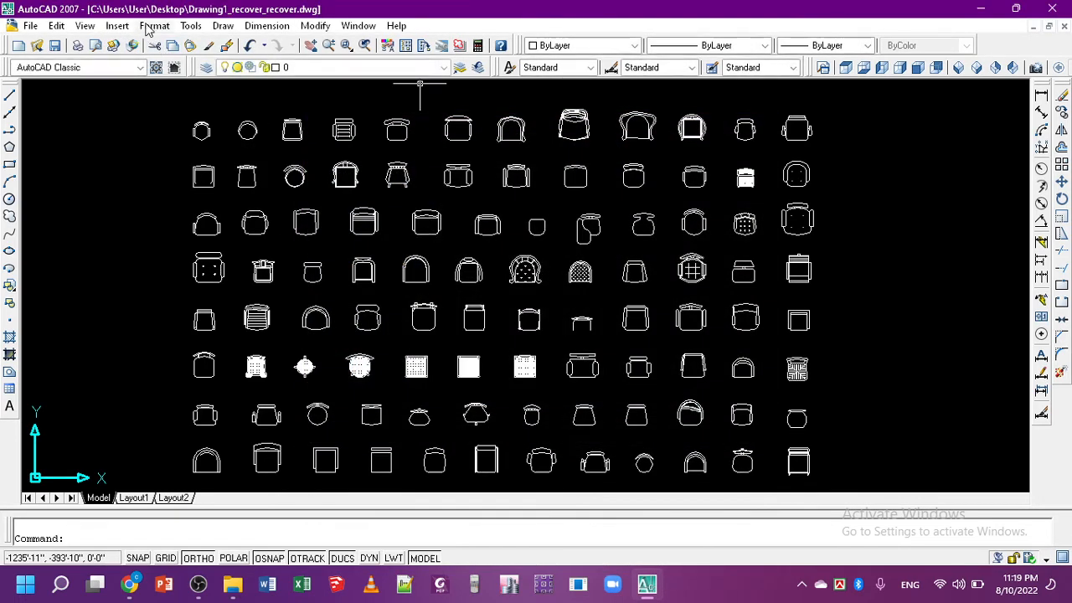
# - Open the block insertion dialog for the current drawing
pyautogui.click(117, 26)
pyautogui.click(134, 41)
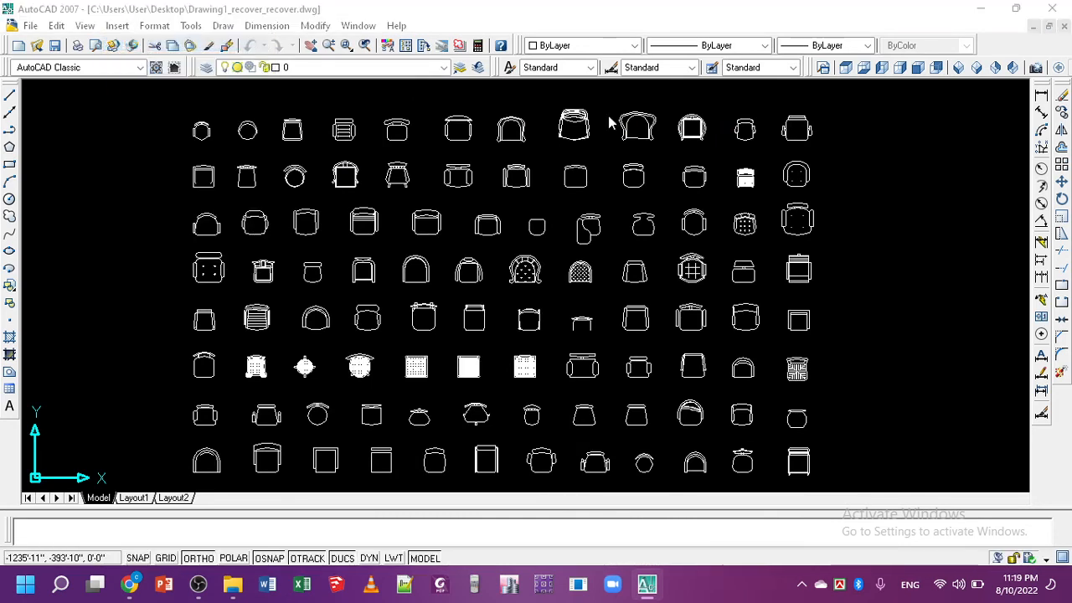